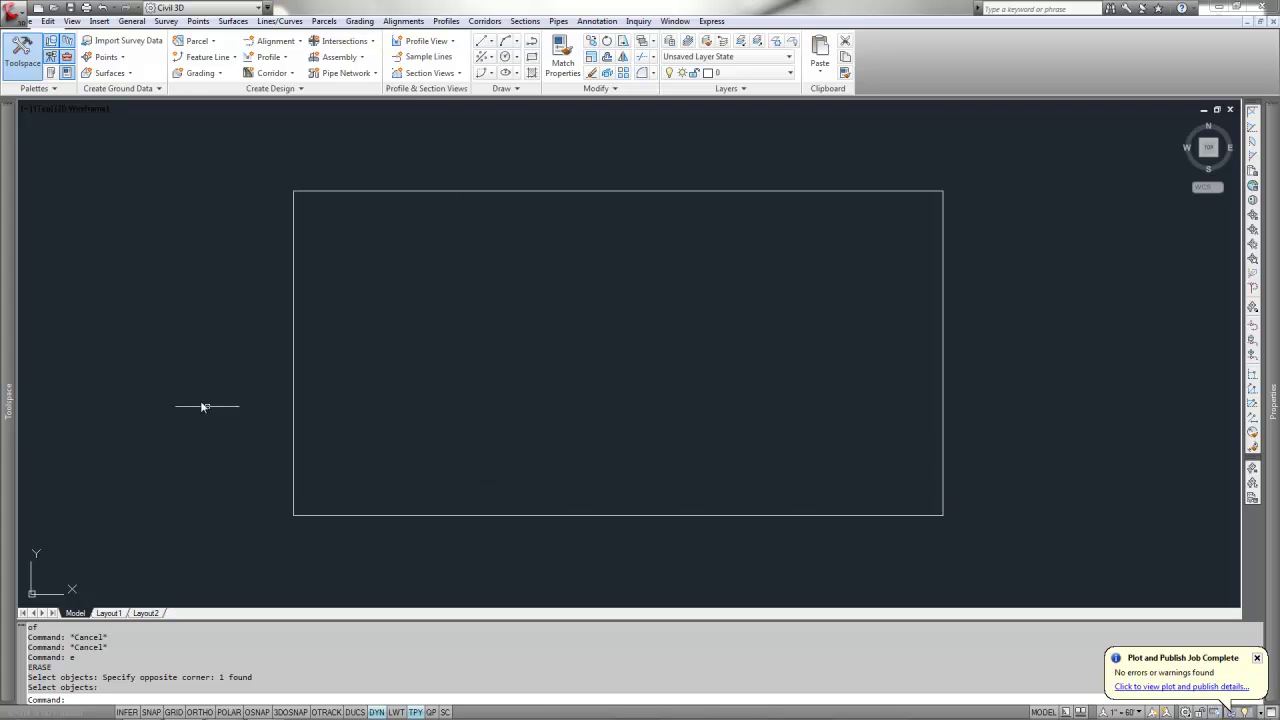
# Step: Start a block definition named Culvert with its base point at the midpoint of the rectangle's left edge
pyautogui.moveTo(539, 516)
pyautogui.press('Escape')
pyautogui.press('Escape')
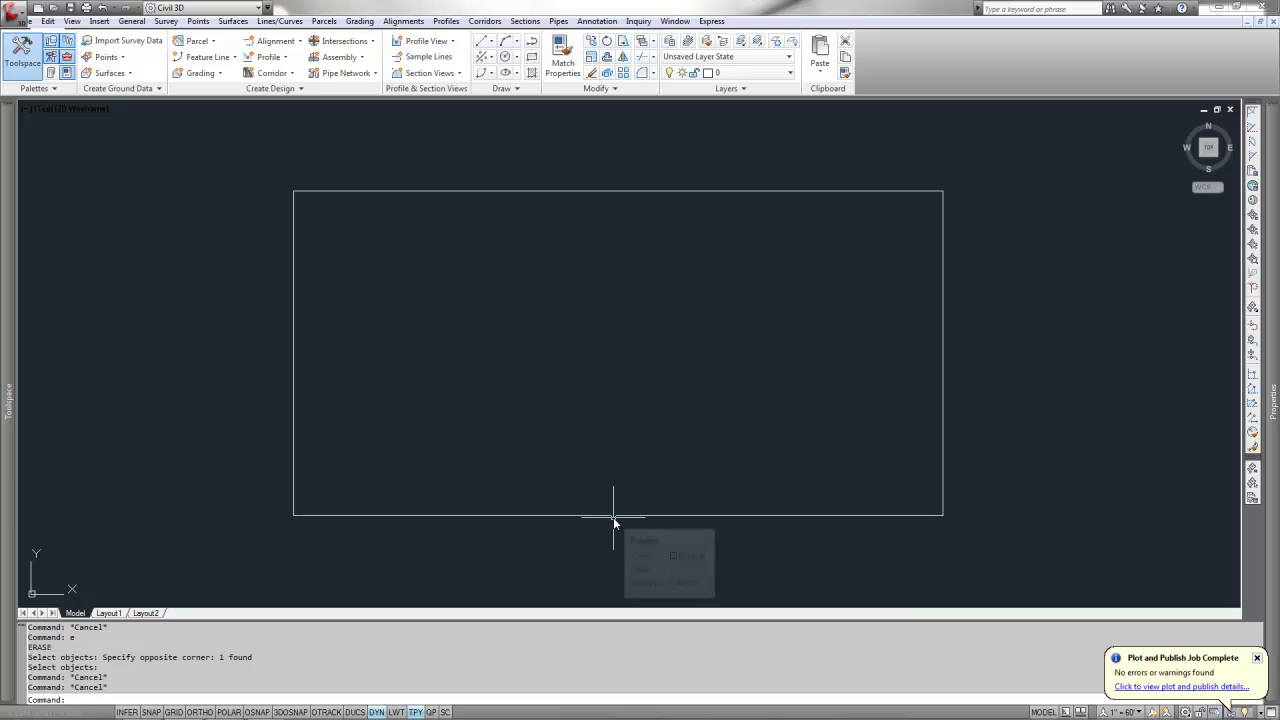
pyautogui.write('B')
pyautogui.press('Return')
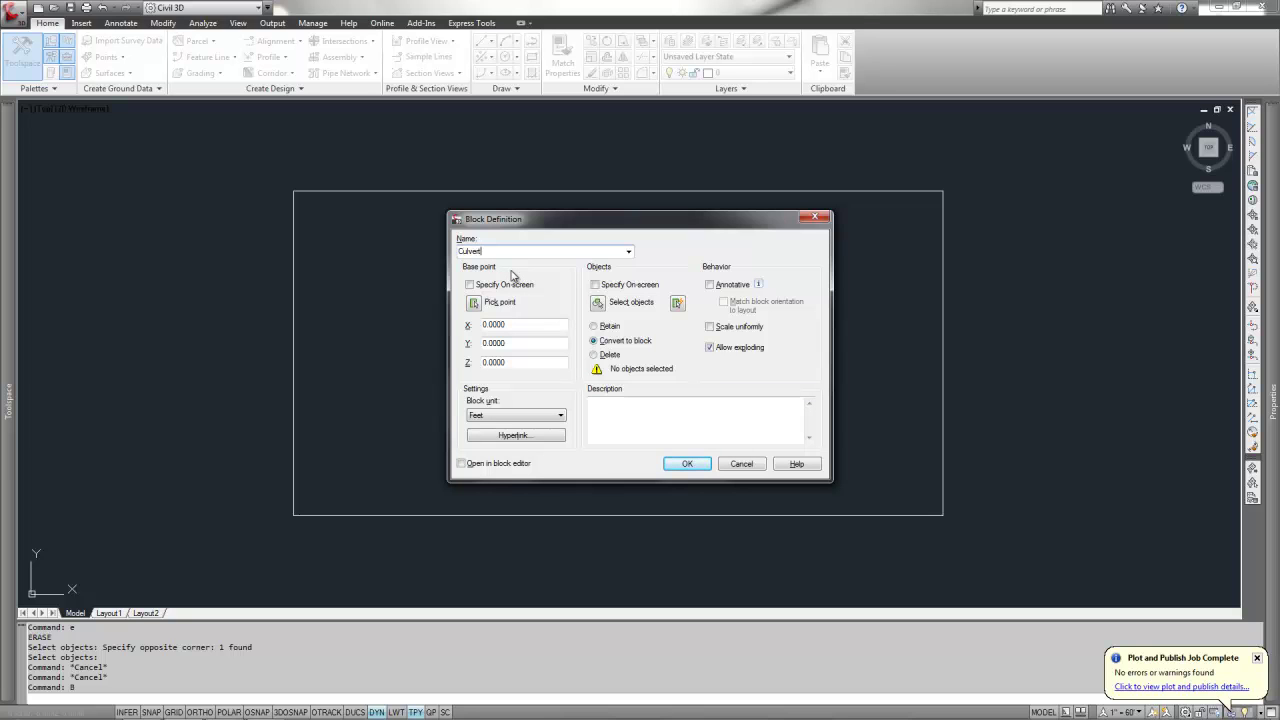
pyautogui.click(474, 302)
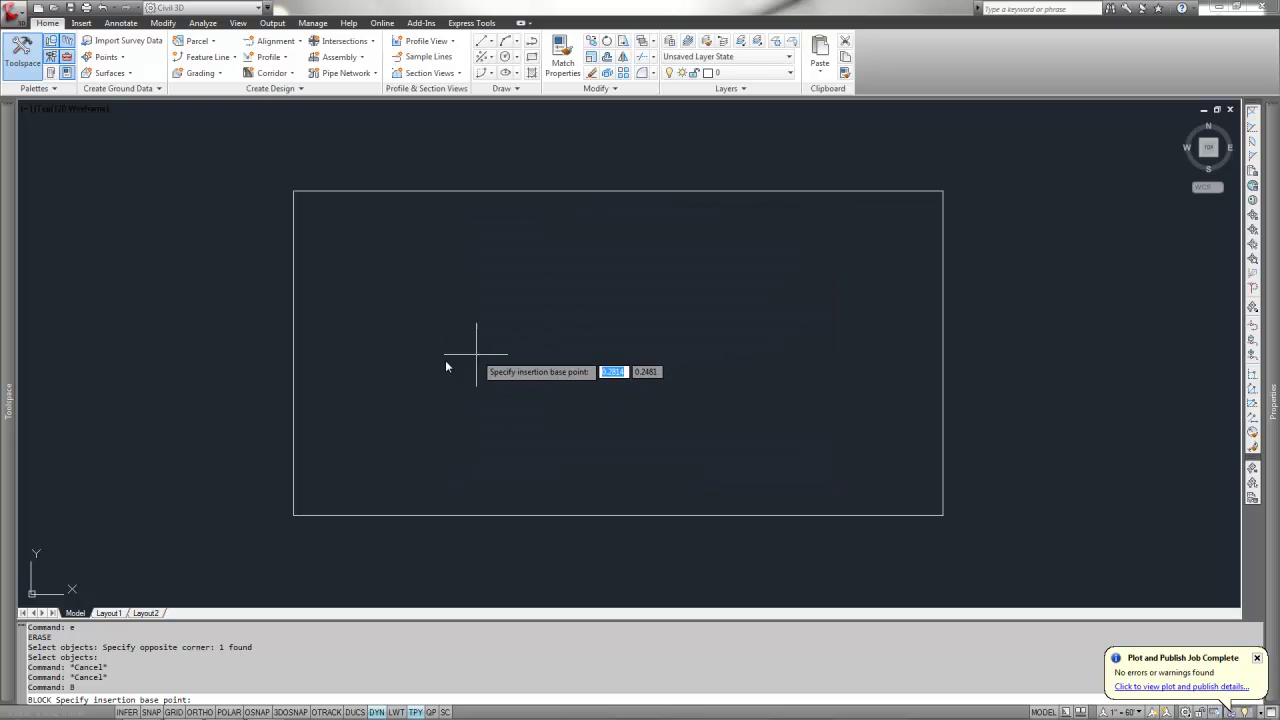
pyautogui.write('mid')
pyautogui.press('Return')
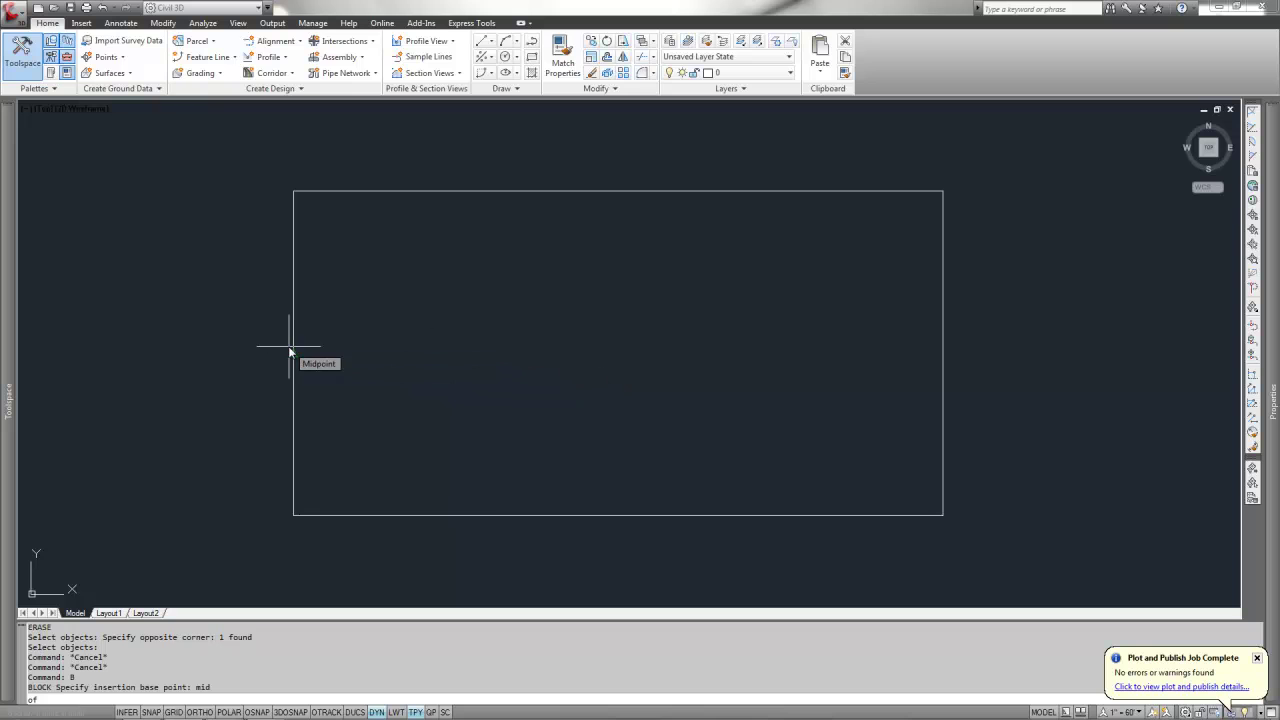
pyautogui.click(289, 347)
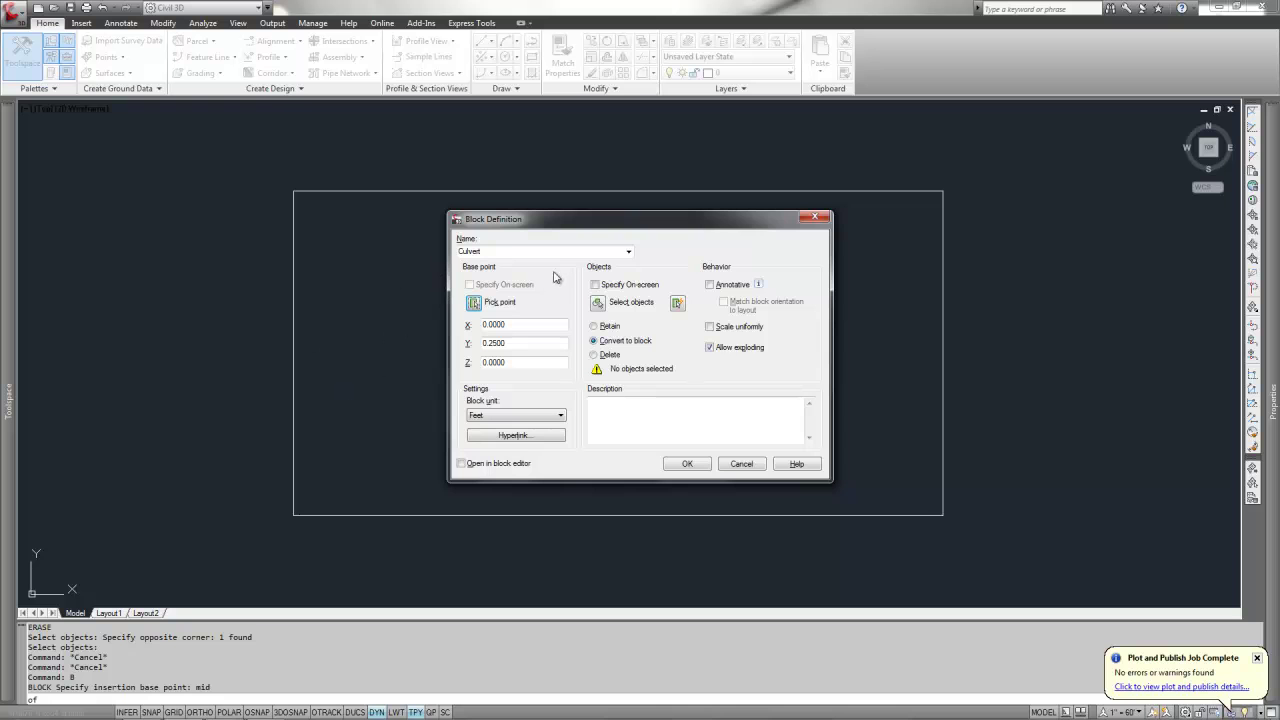
# Step: Add the rectangle to the Culvert block definition and create the block, converting the rectangle in place
pyautogui.click(598, 302)
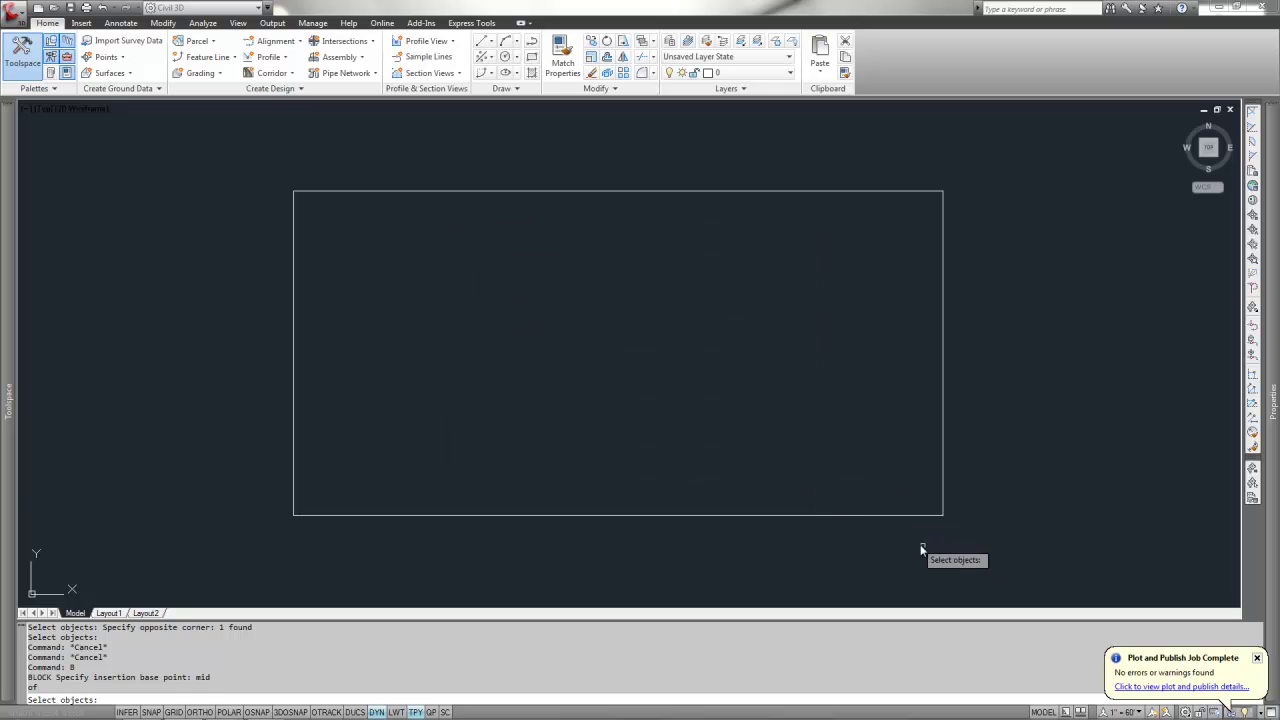
pyautogui.click(963, 546)
pyautogui.click(225, 144)
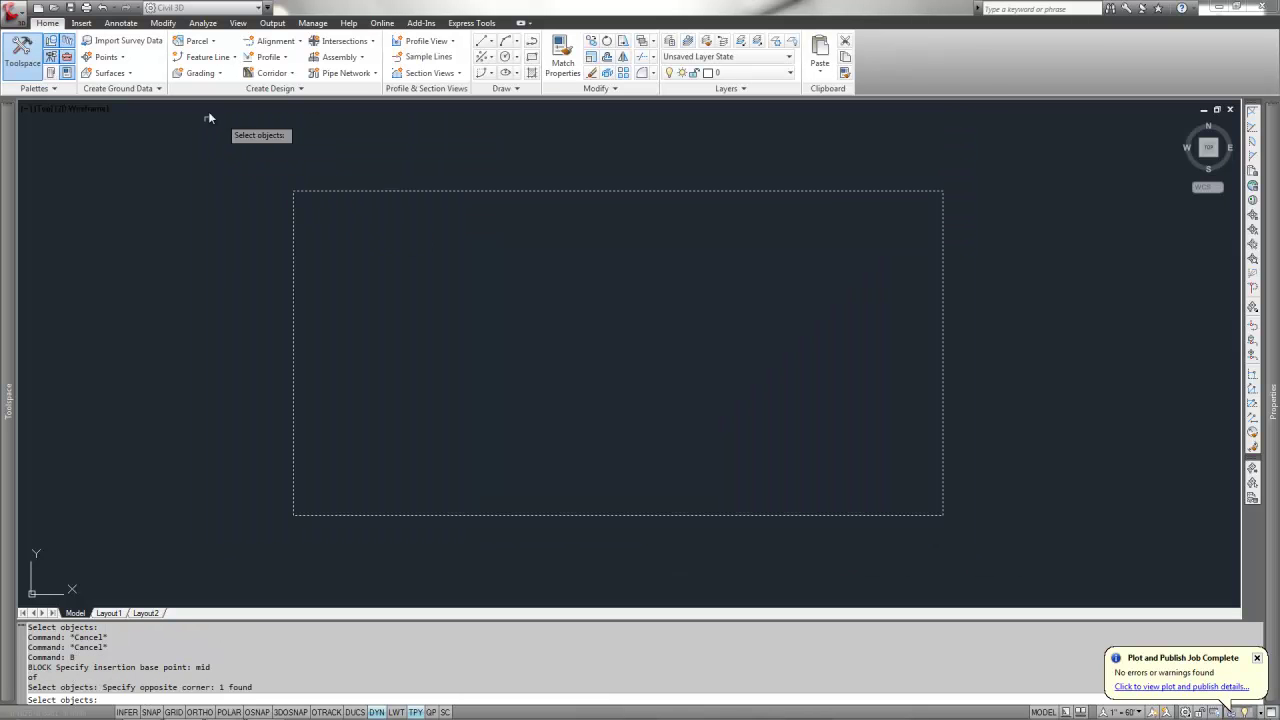
pyautogui.press('Return')
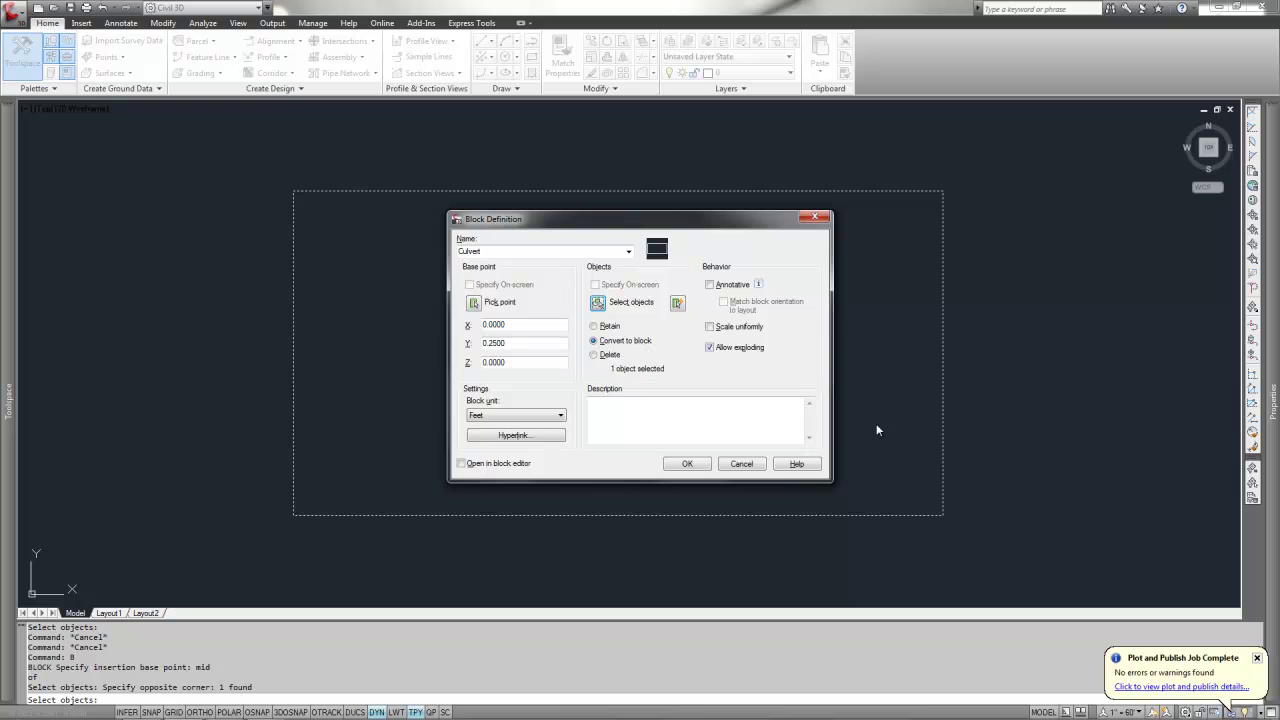
pyautogui.click(688, 464)
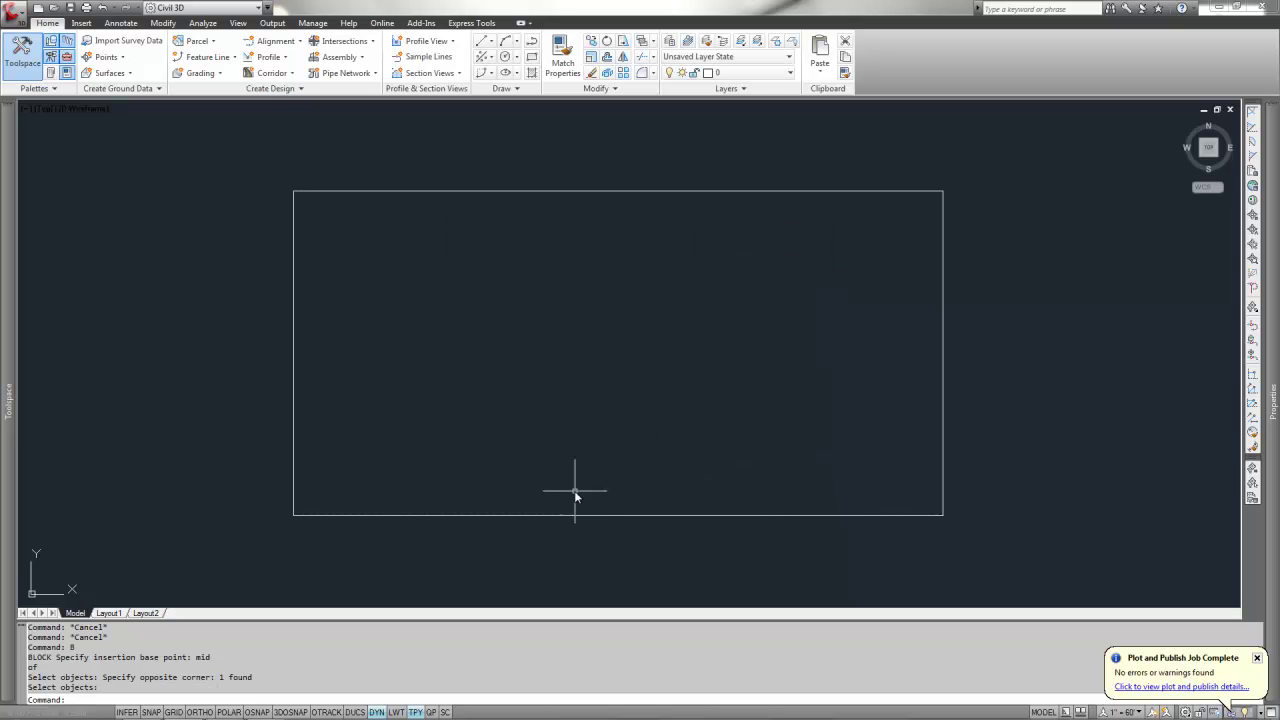
# Step: Check the properties of the Culvert block reference, then deselect it
pyautogui.click(581, 516)
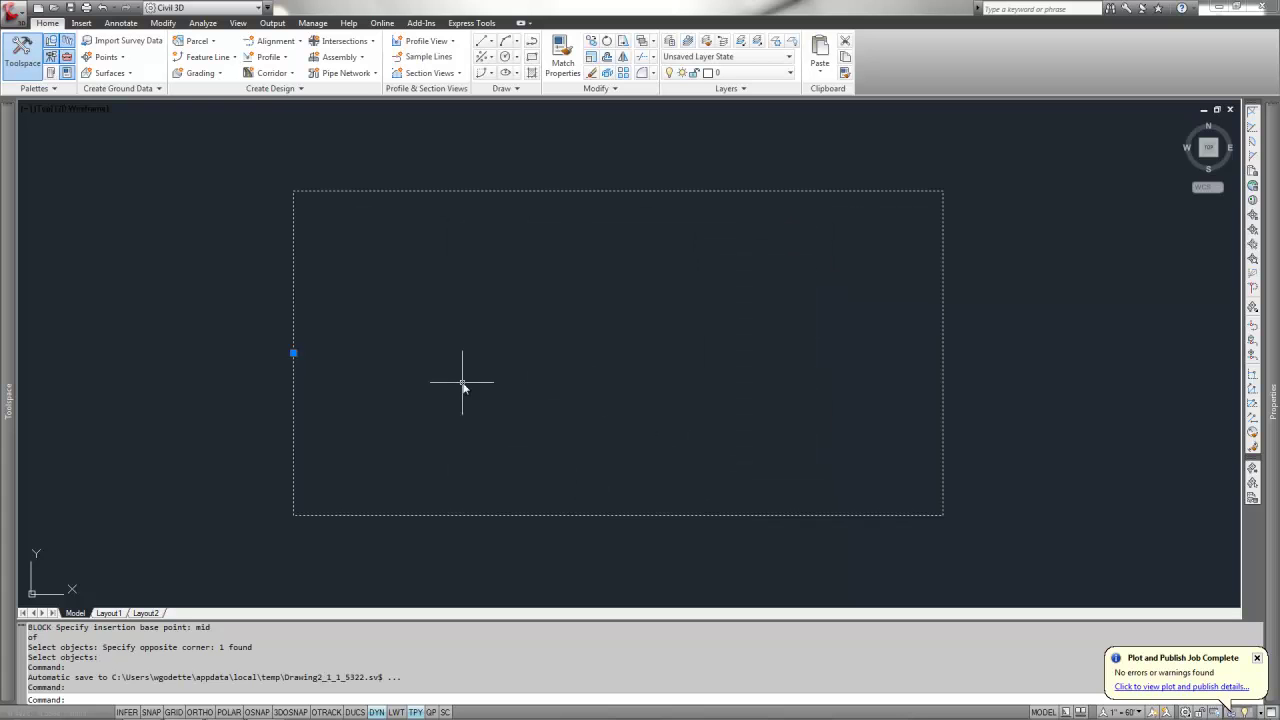
pyautogui.moveTo(1271, 438)
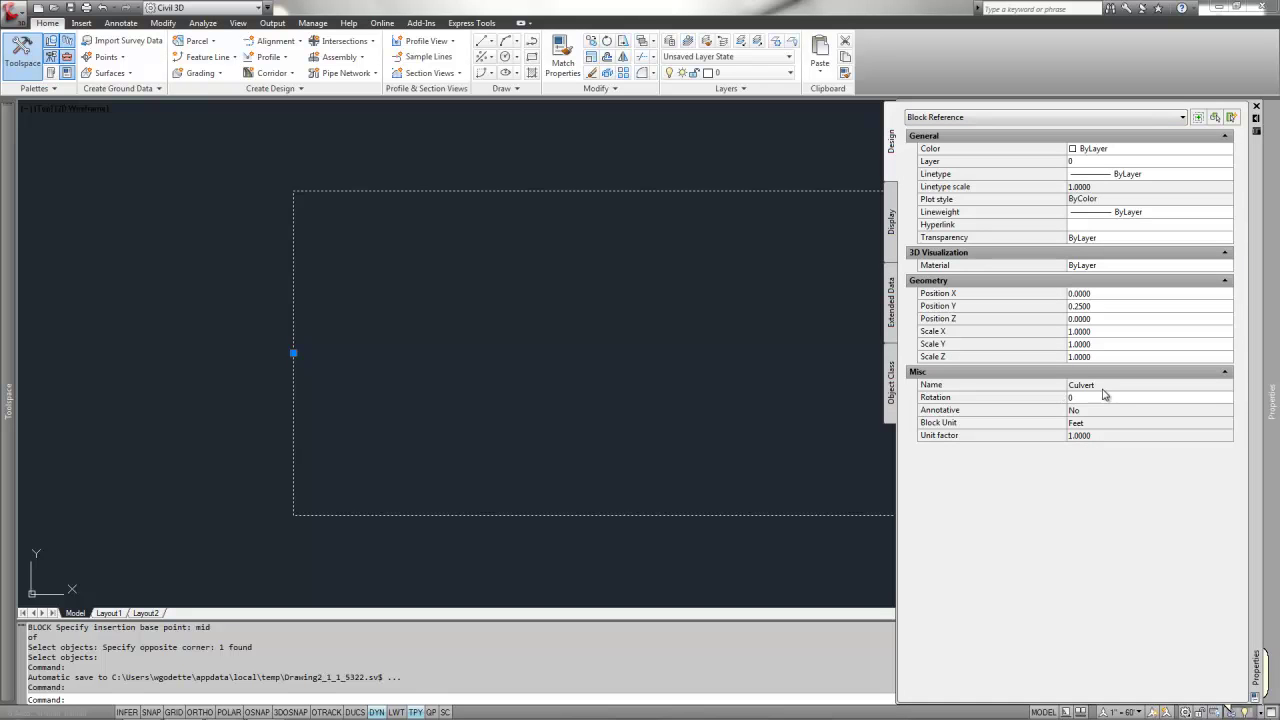
pyautogui.click(588, 350)
pyautogui.press('Escape')
pyautogui.press('Escape')
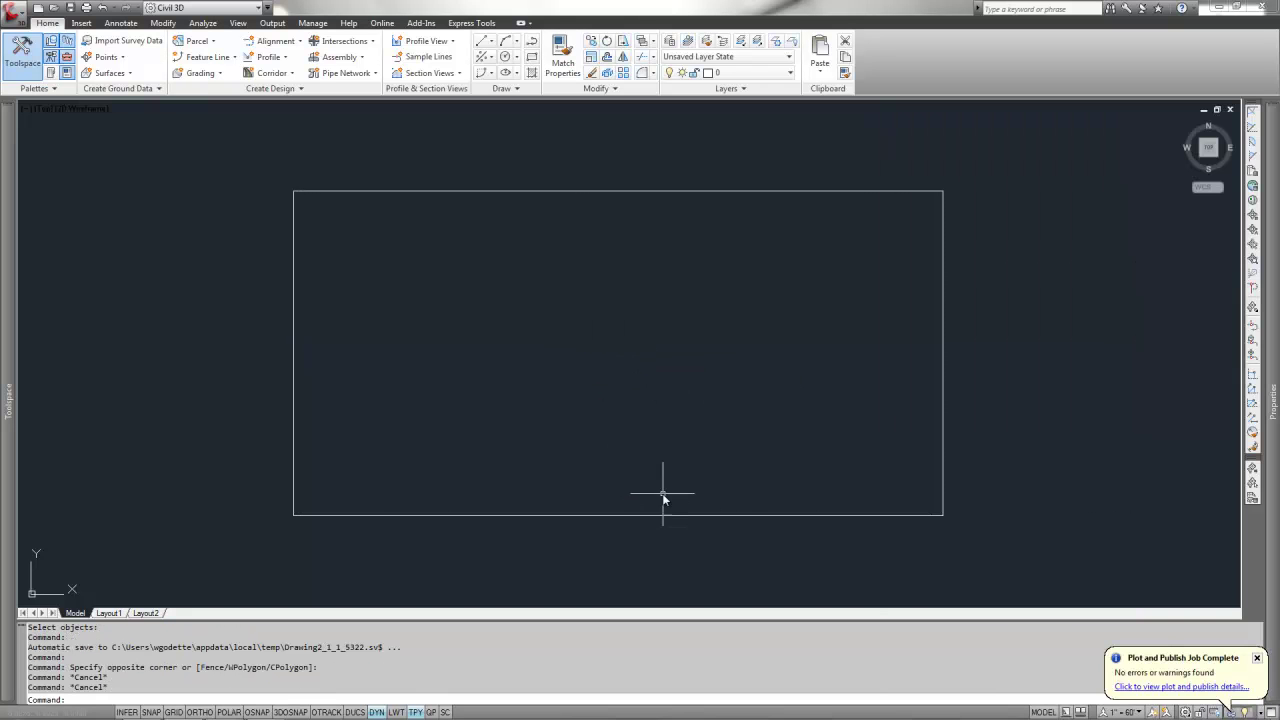
# Step: Open the Culvert block's definition for editing in the Block Editor
pyautogui.click(649, 515)
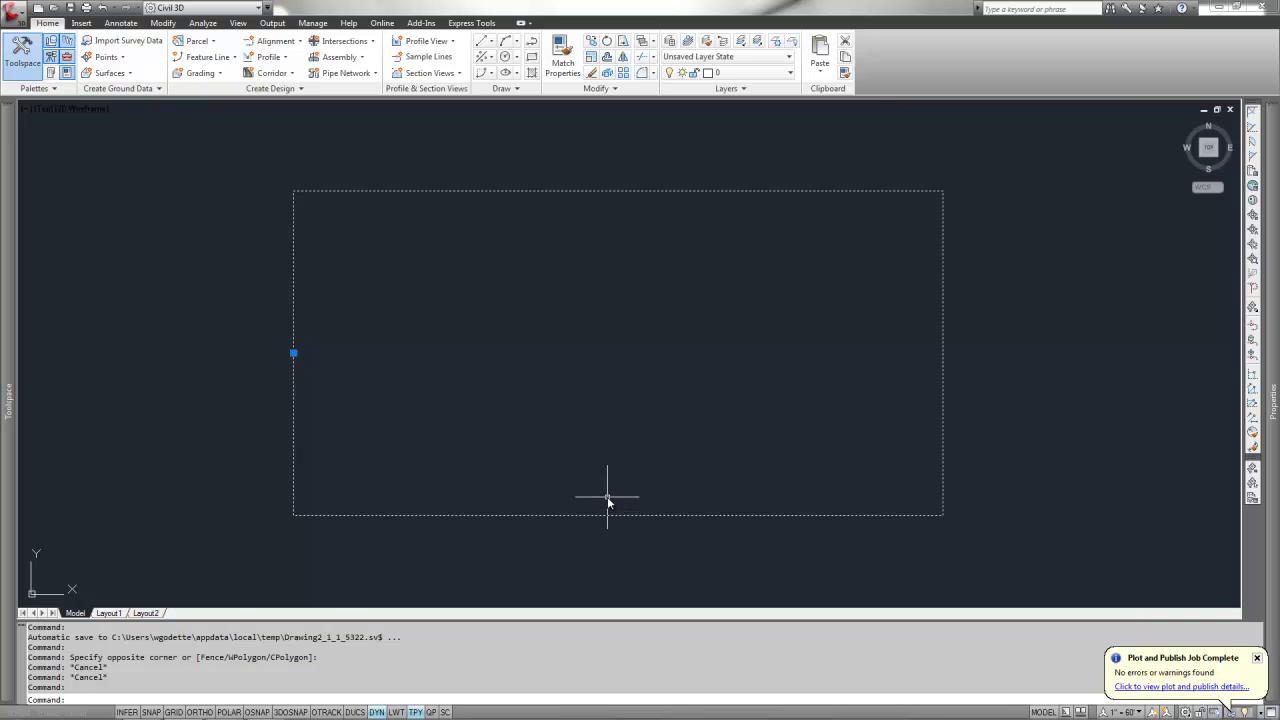
pyautogui.write('BE')
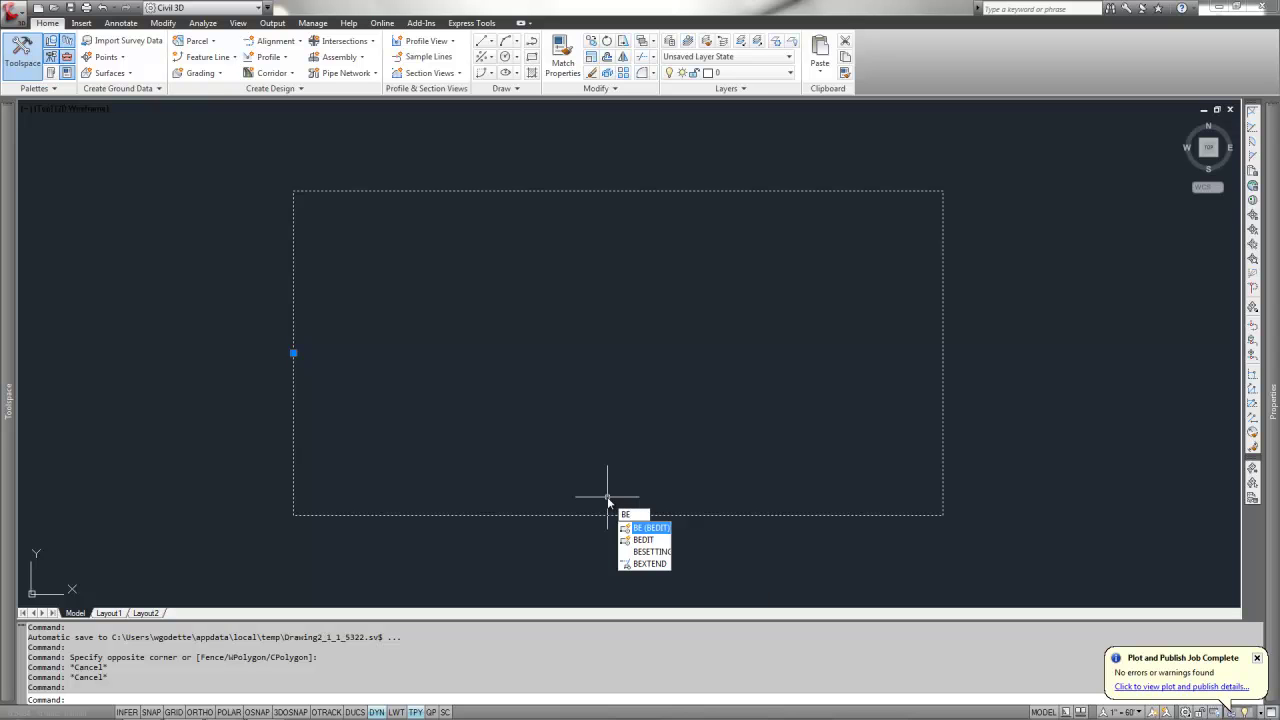
pyautogui.press('Return')
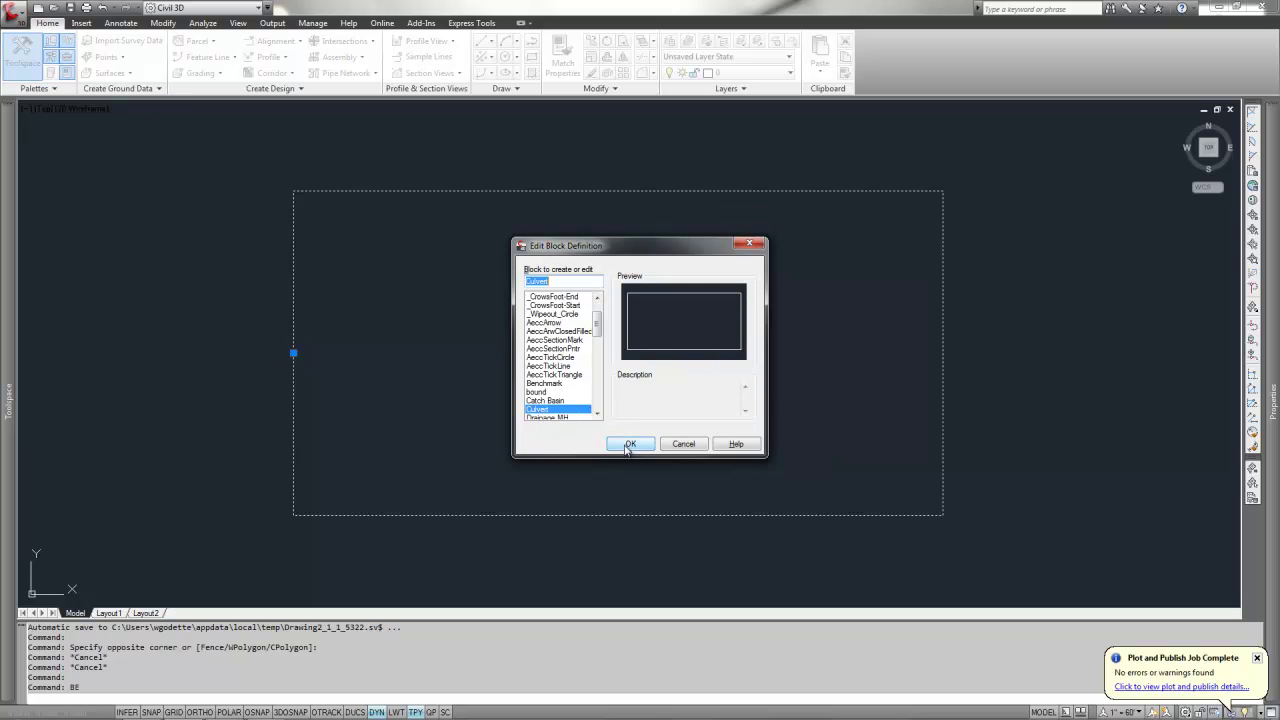
pyautogui.click(628, 447)
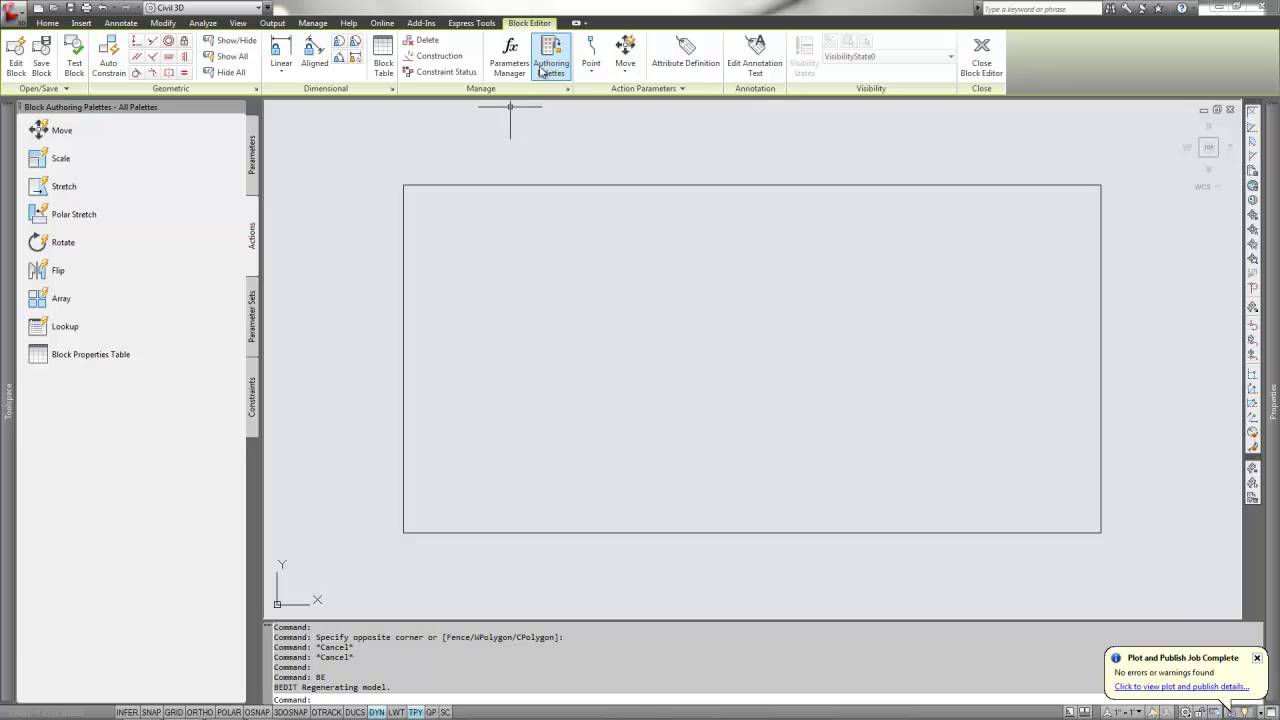
# Step: Add a Point parameter at the midpoint of the rectangle's left edge, with its label inside the rectangle
pyautogui.click(254, 160)
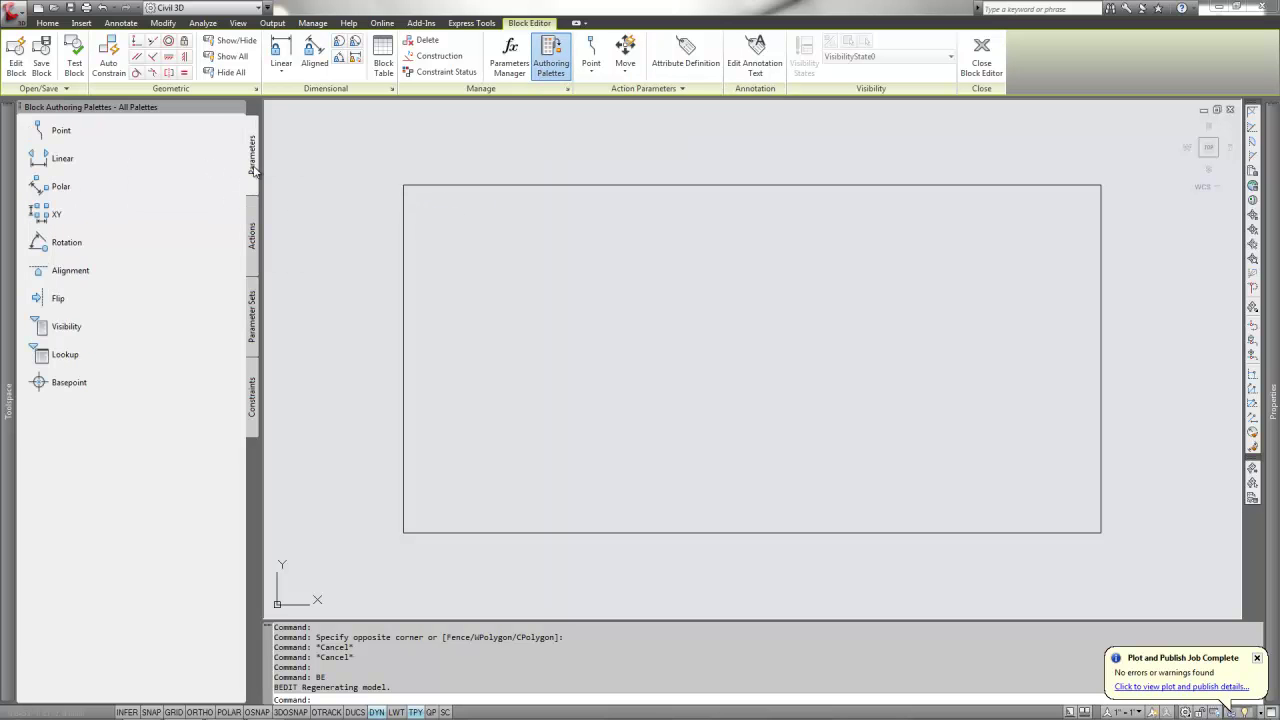
pyautogui.click(253, 234)
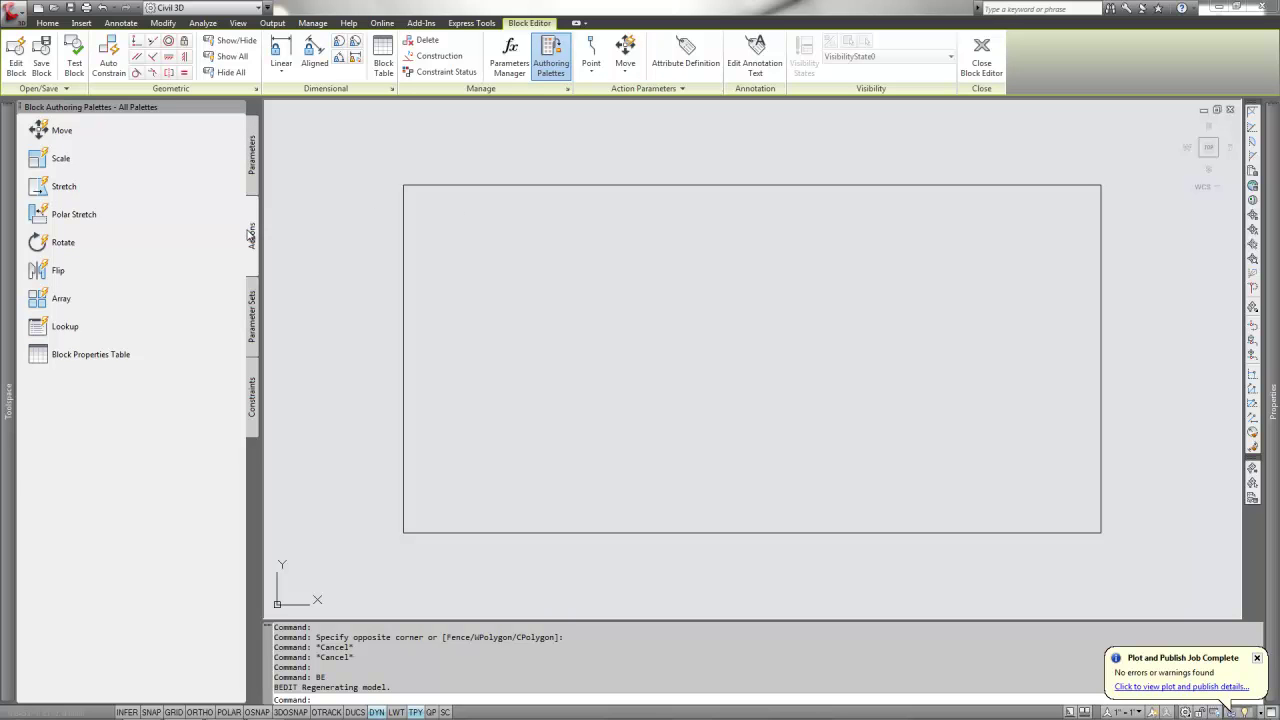
pyautogui.click(253, 162)
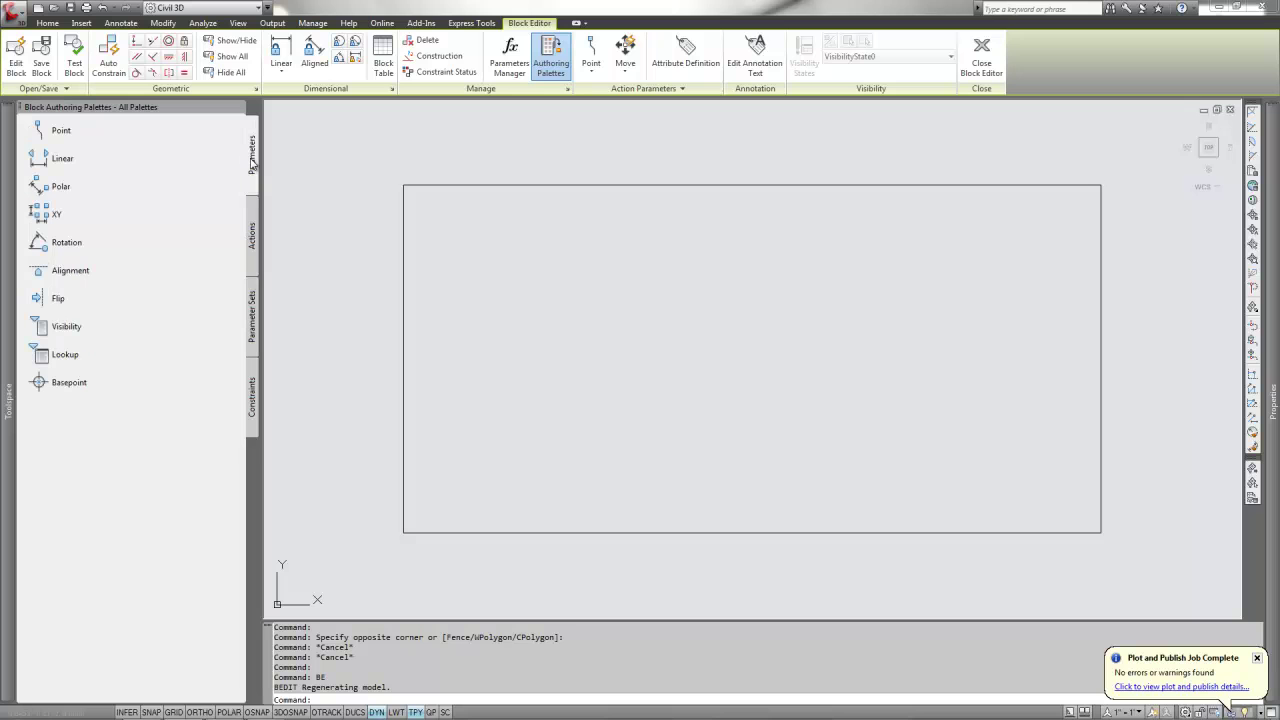
pyautogui.click(40, 130)
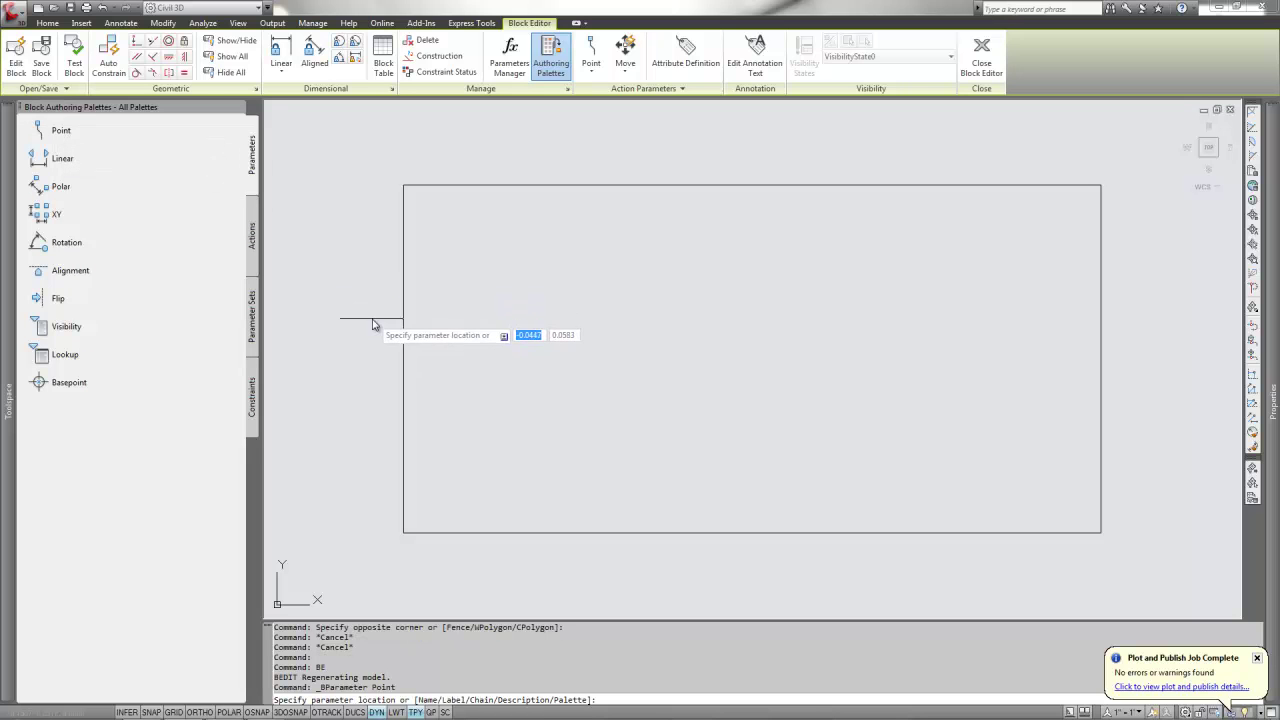
pyautogui.write('mid')
pyautogui.press('Return')
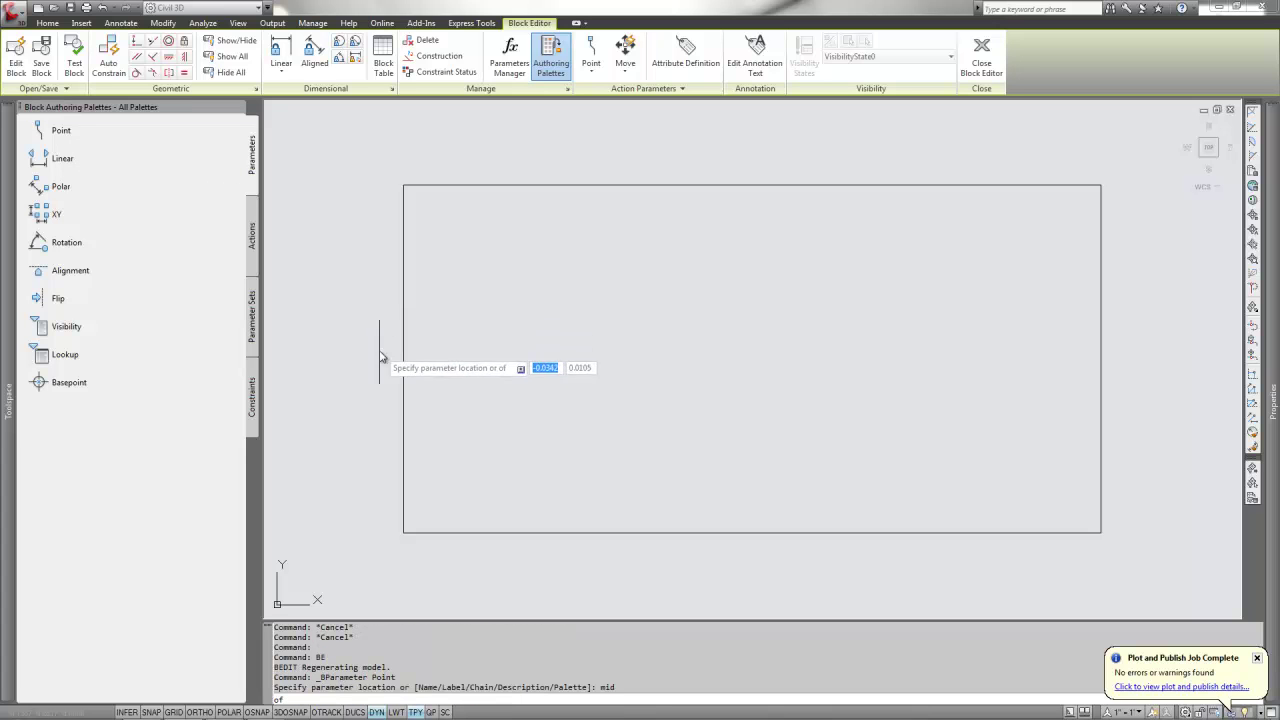
pyautogui.click(406, 362)
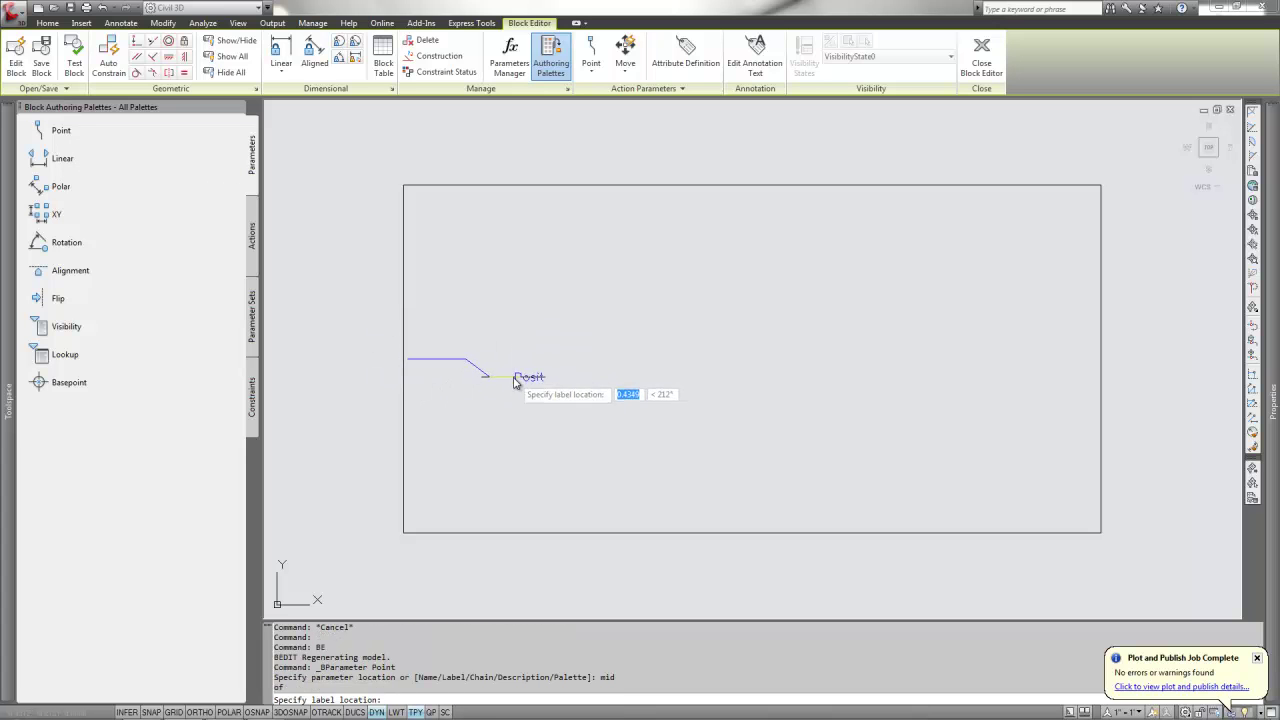
pyautogui.click(494, 420)
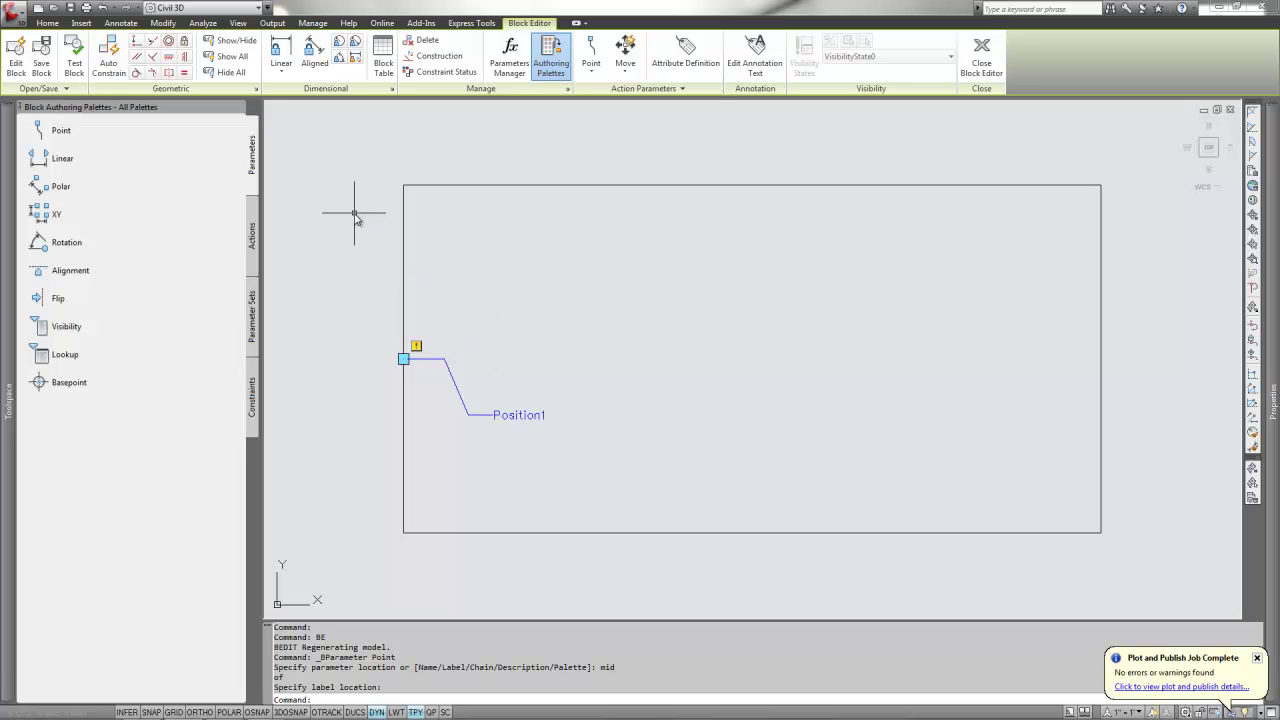
# Step: Add a Move action to the Position1 parameter, with the whole rectangle and the parameter as its selection set
pyautogui.click(253, 240)
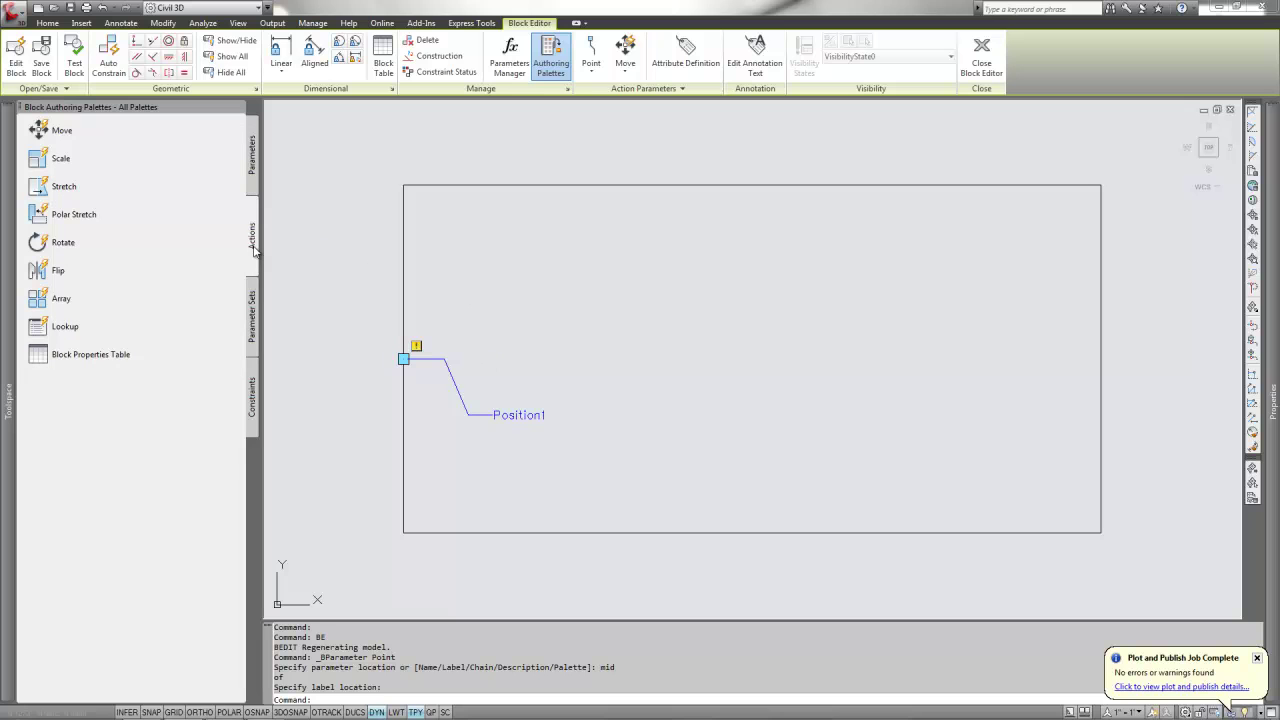
pyautogui.click(42, 131)
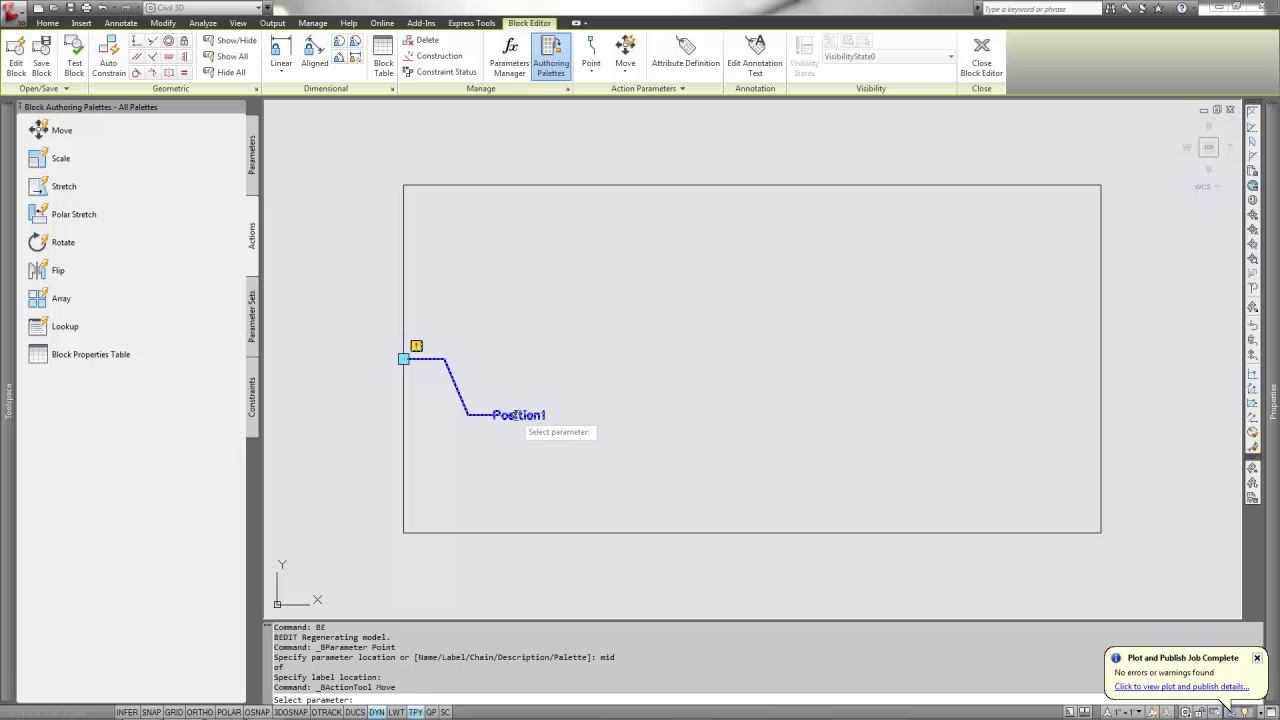
pyautogui.click(525, 418)
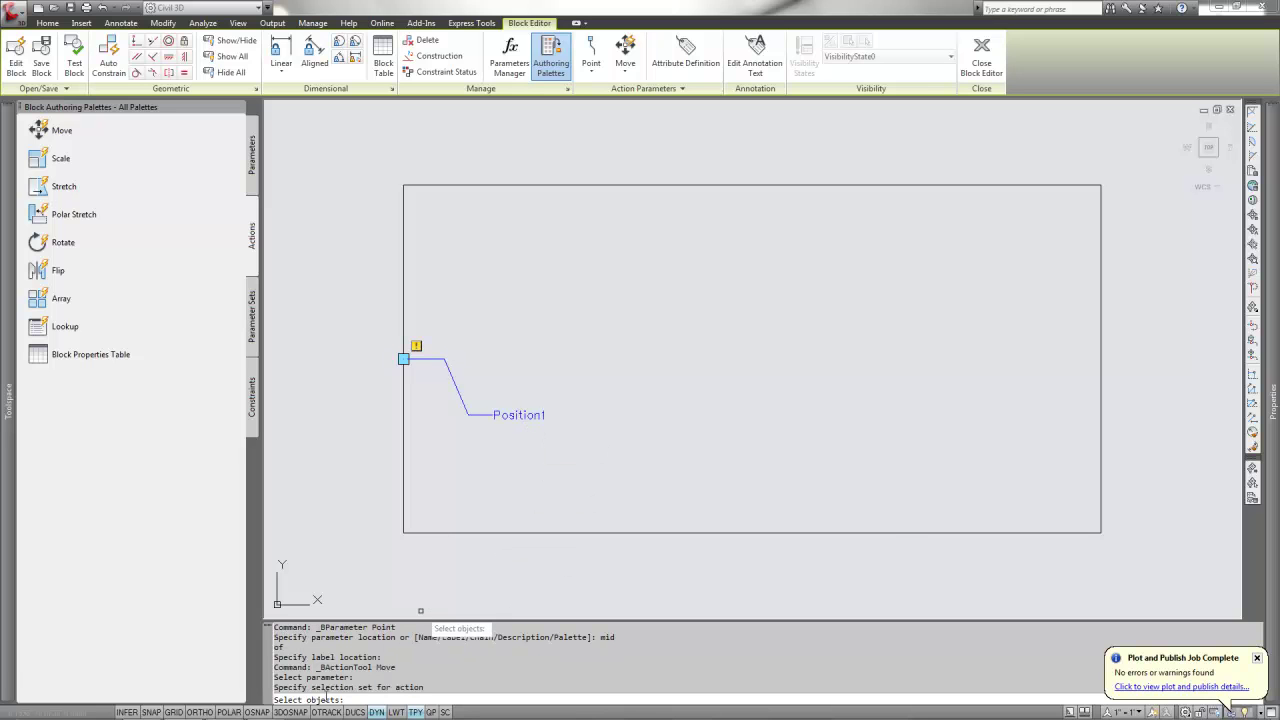
pyautogui.click(1135, 566)
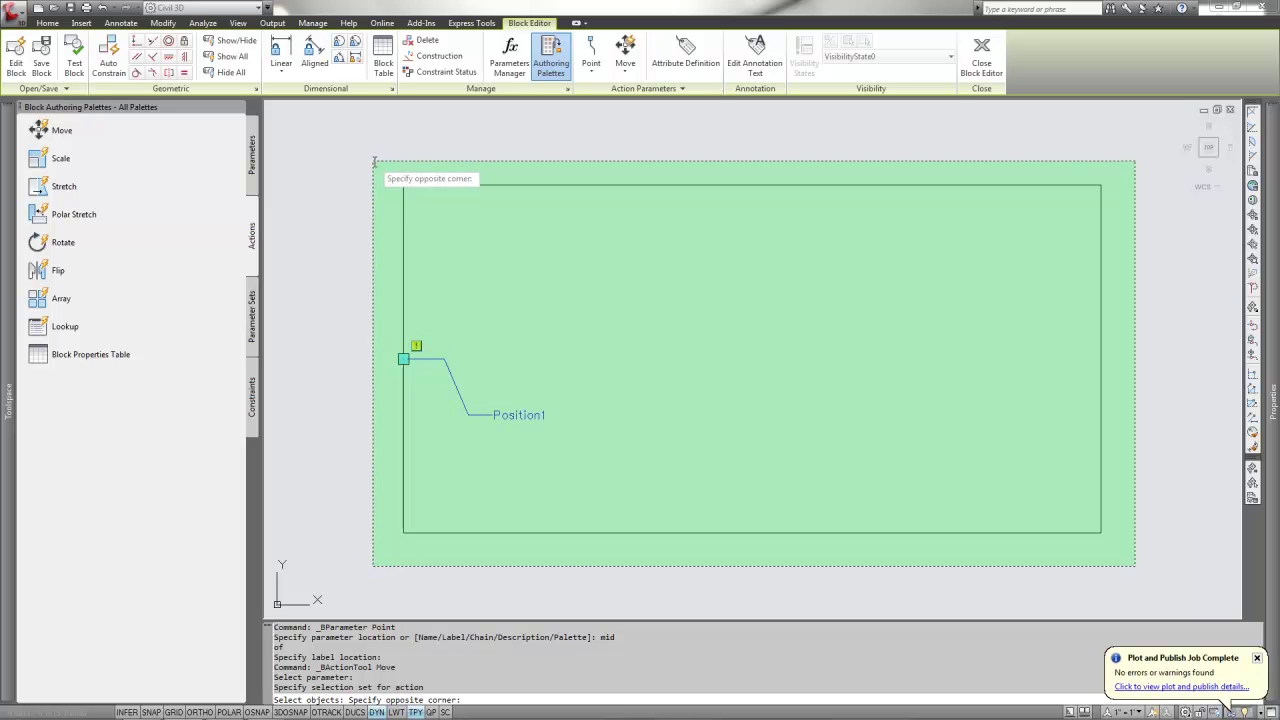
pyautogui.click(375, 163)
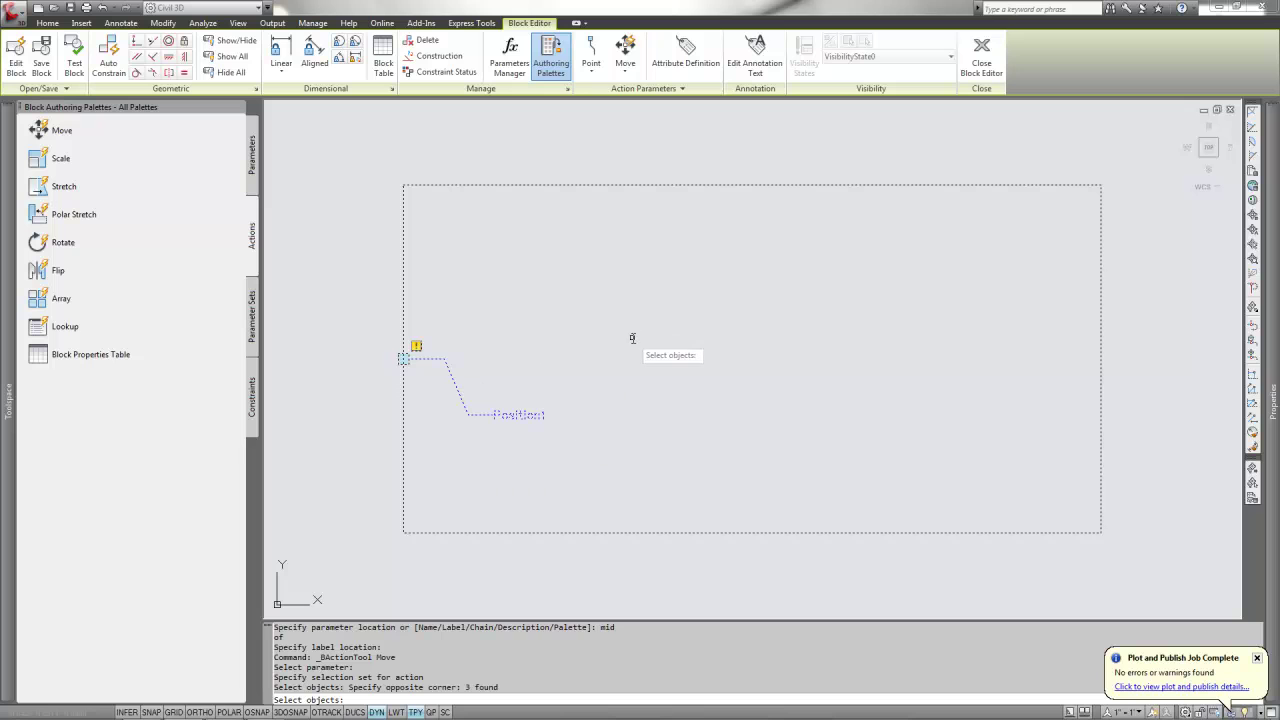
pyautogui.press('Return')
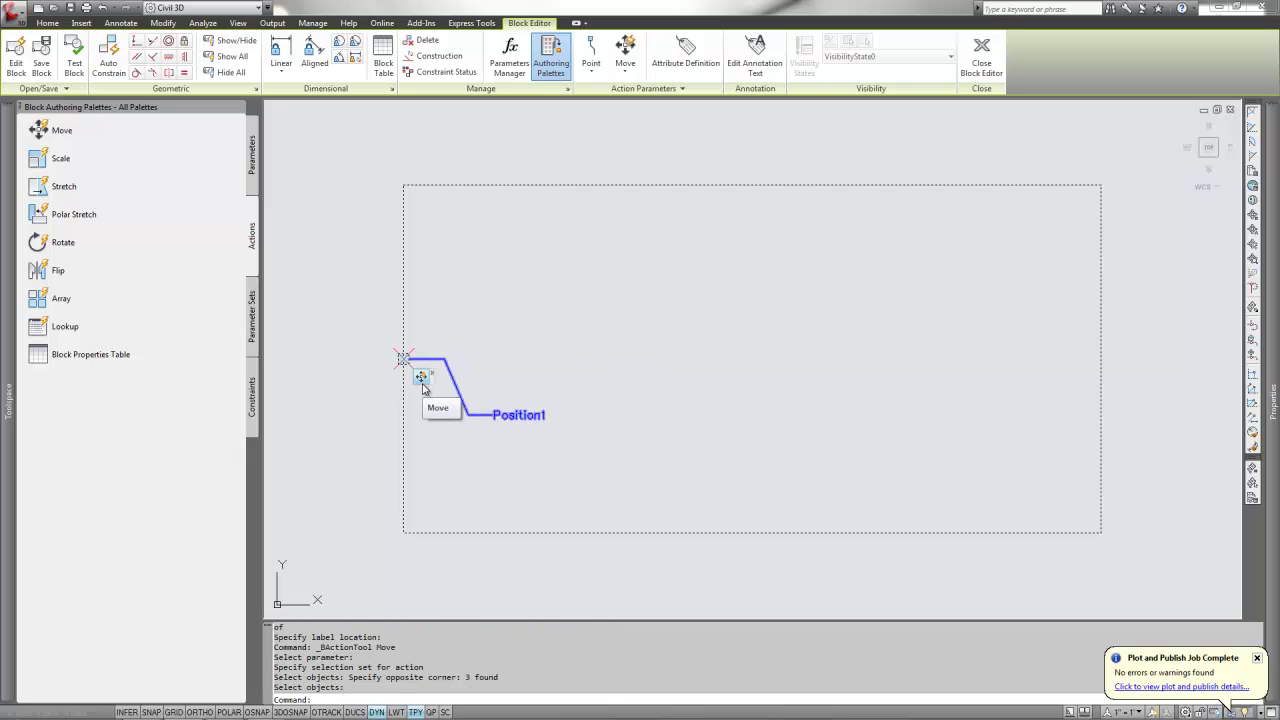
# Step: Save the Culvert block definition and open it in the test block window, showing the full extents
pyautogui.click(42, 66)
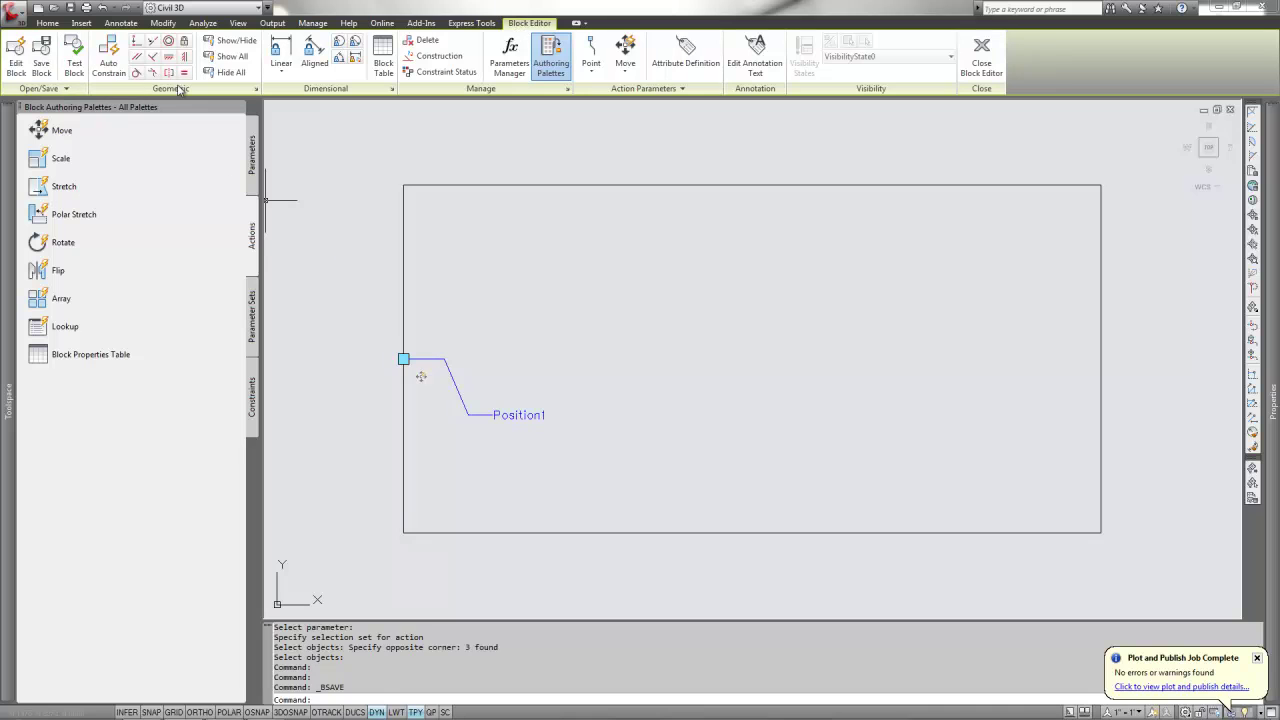
pyautogui.click(74, 66)
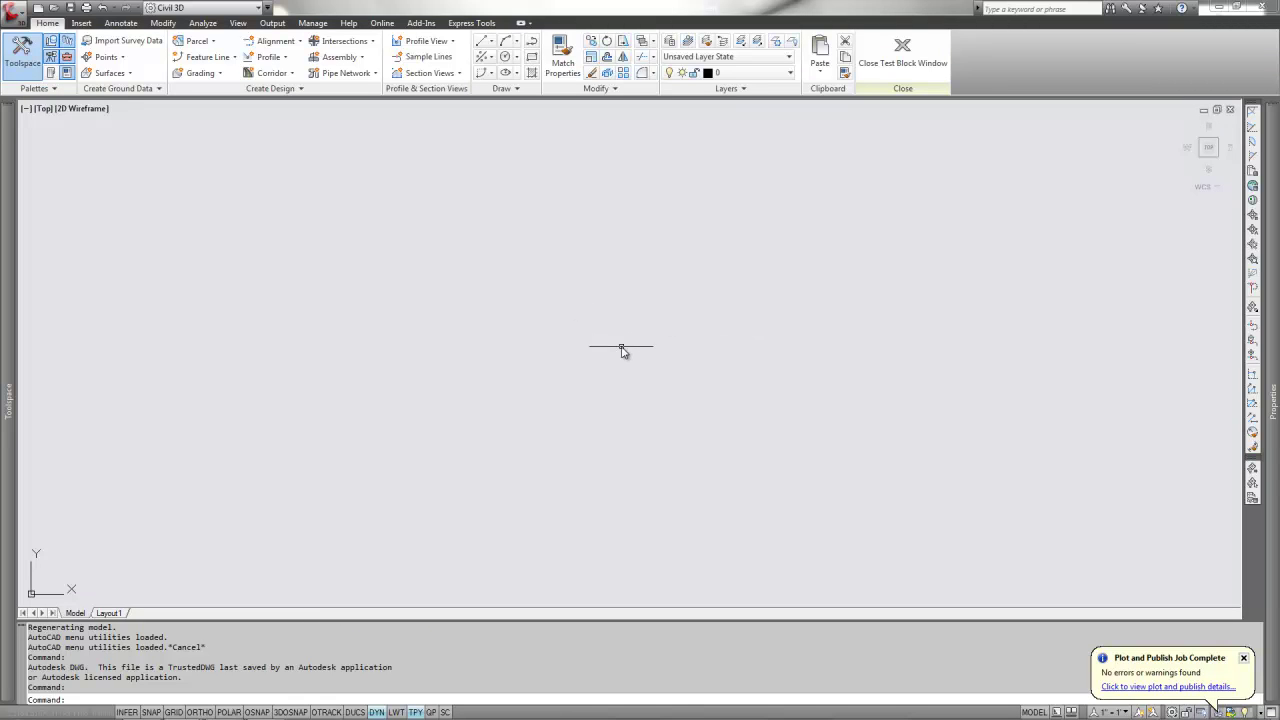
pyautogui.write('z')
pyautogui.press('Return')
pyautogui.write('e')
pyautogui.press('Return')
pyautogui.scroll(-2, 645, 353)
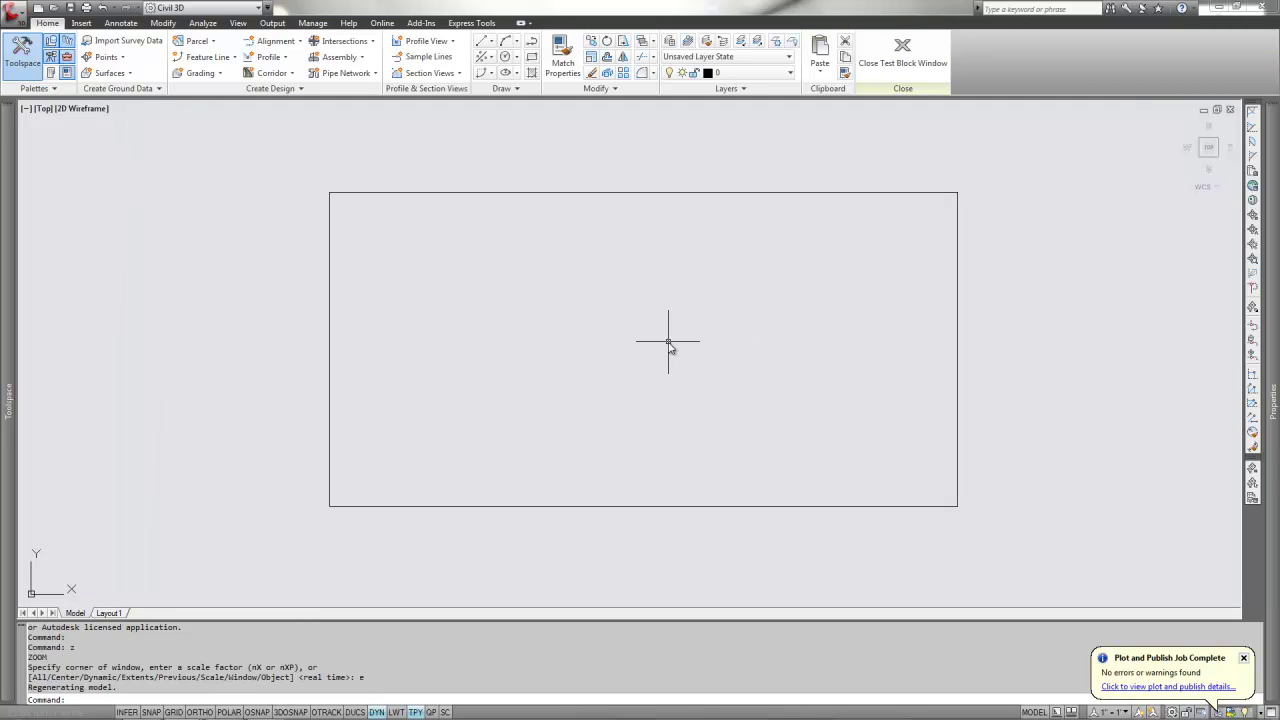
# Step: Test the Move action by moving the block up and to the right with its point parameter grip, then reselect the block
pyautogui.click(556, 192)
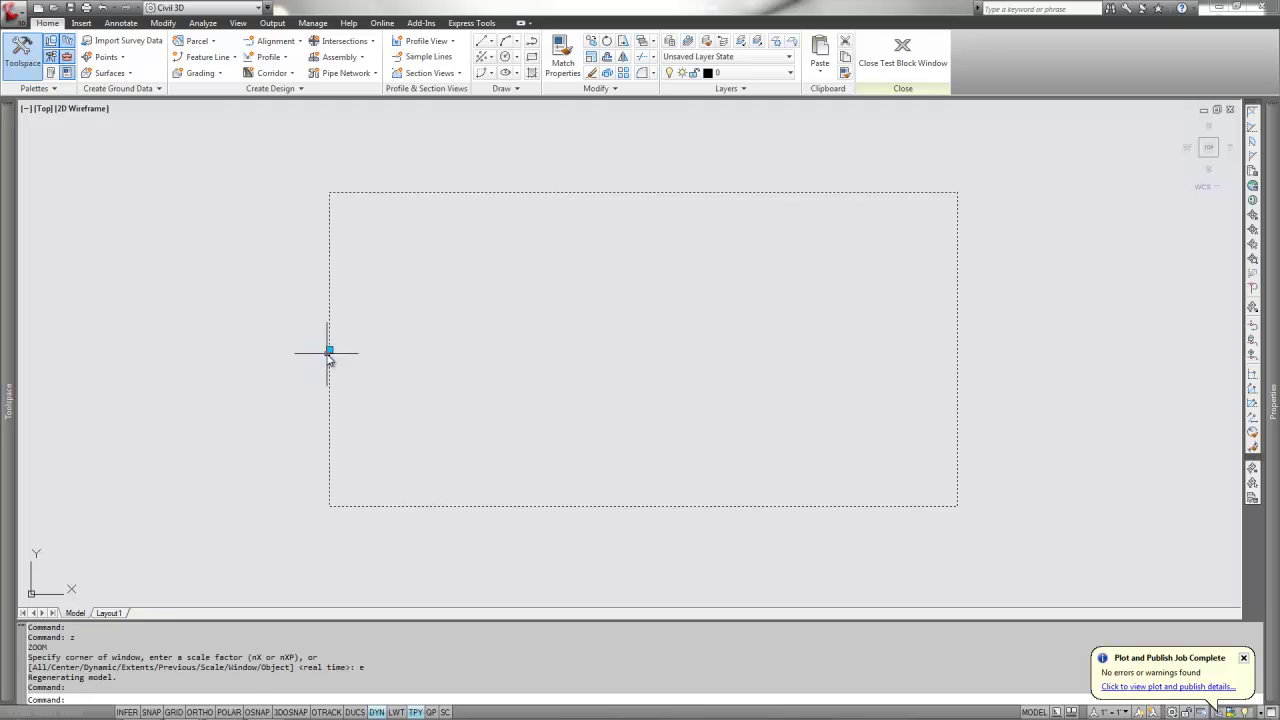
pyautogui.click(330, 350)
pyautogui.click(563, 272)
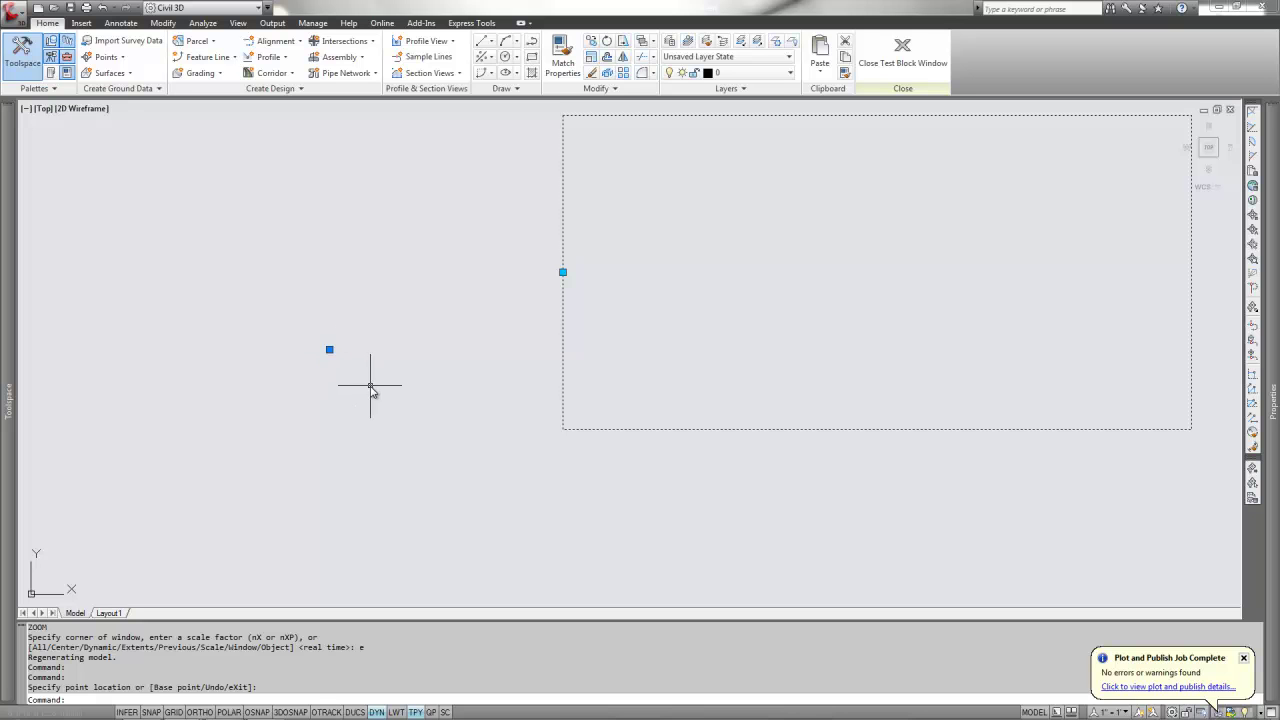
pyautogui.press('Escape')
pyautogui.press('Escape')
pyautogui.click(560, 390)
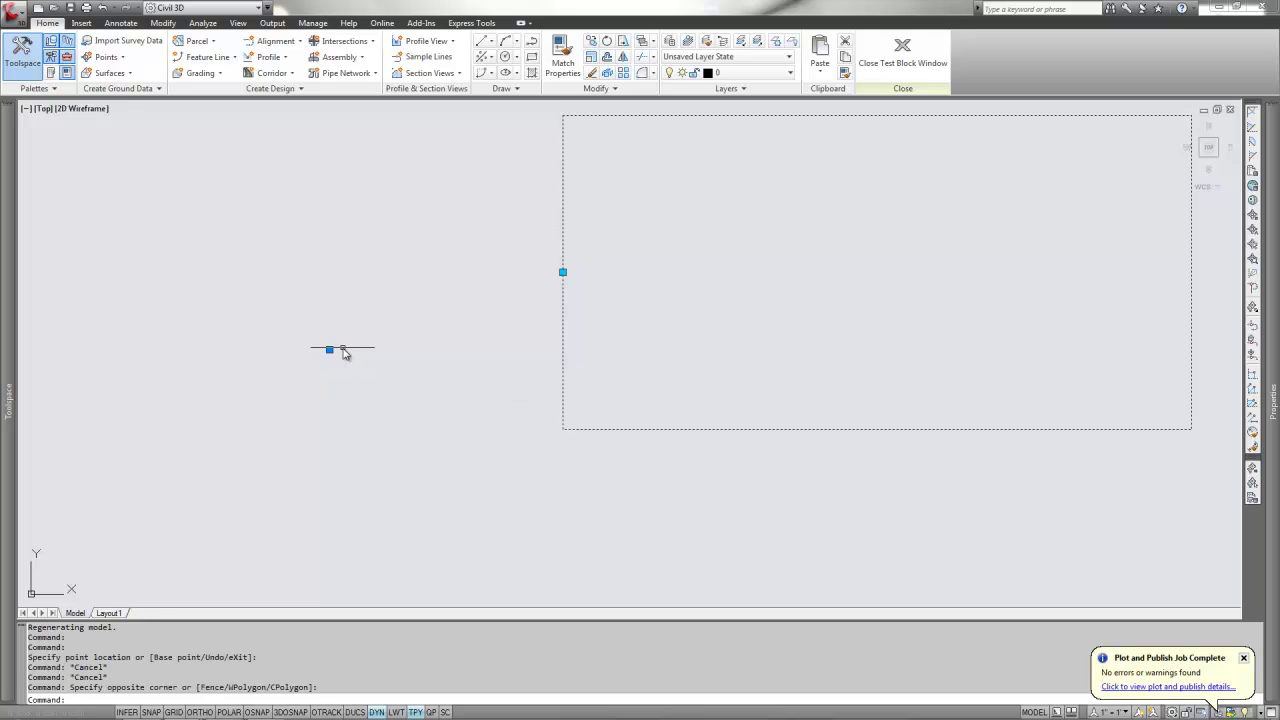
# Step: Test the Move action by relocating the block twice with its point parameter grip, first downward and then back up to the left
pyautogui.click(563, 272)
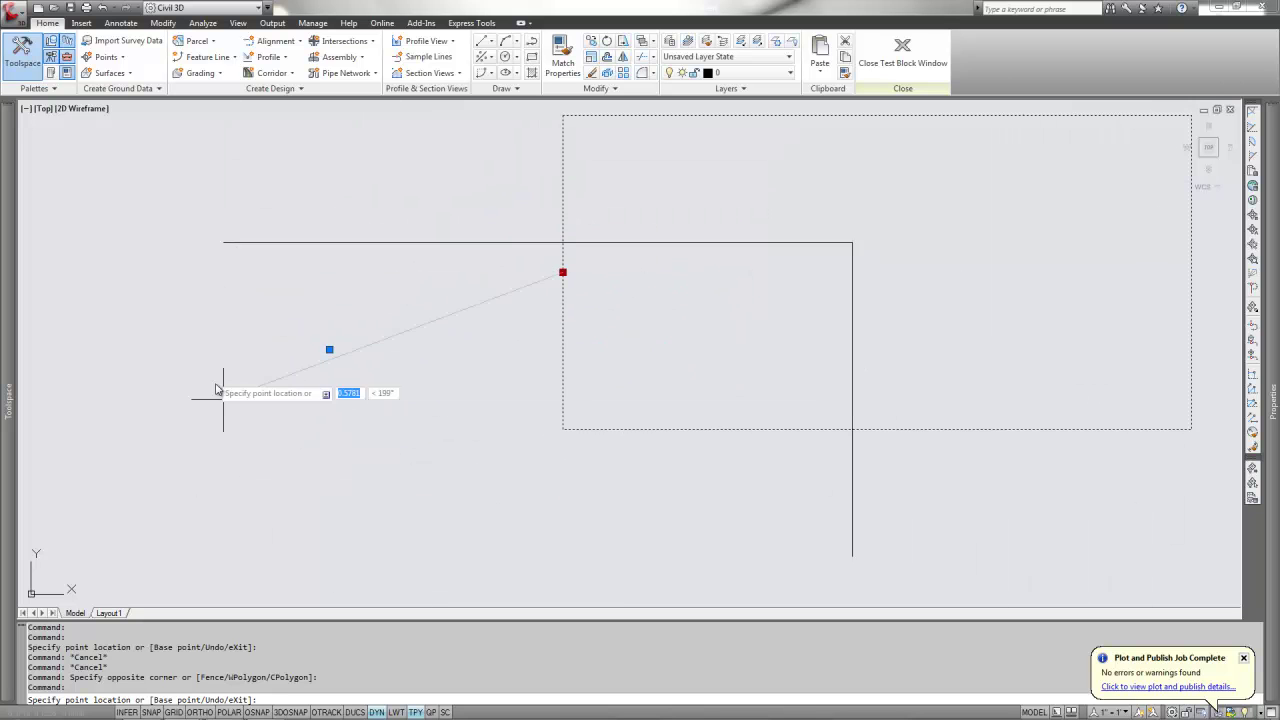
pyautogui.click(522, 461)
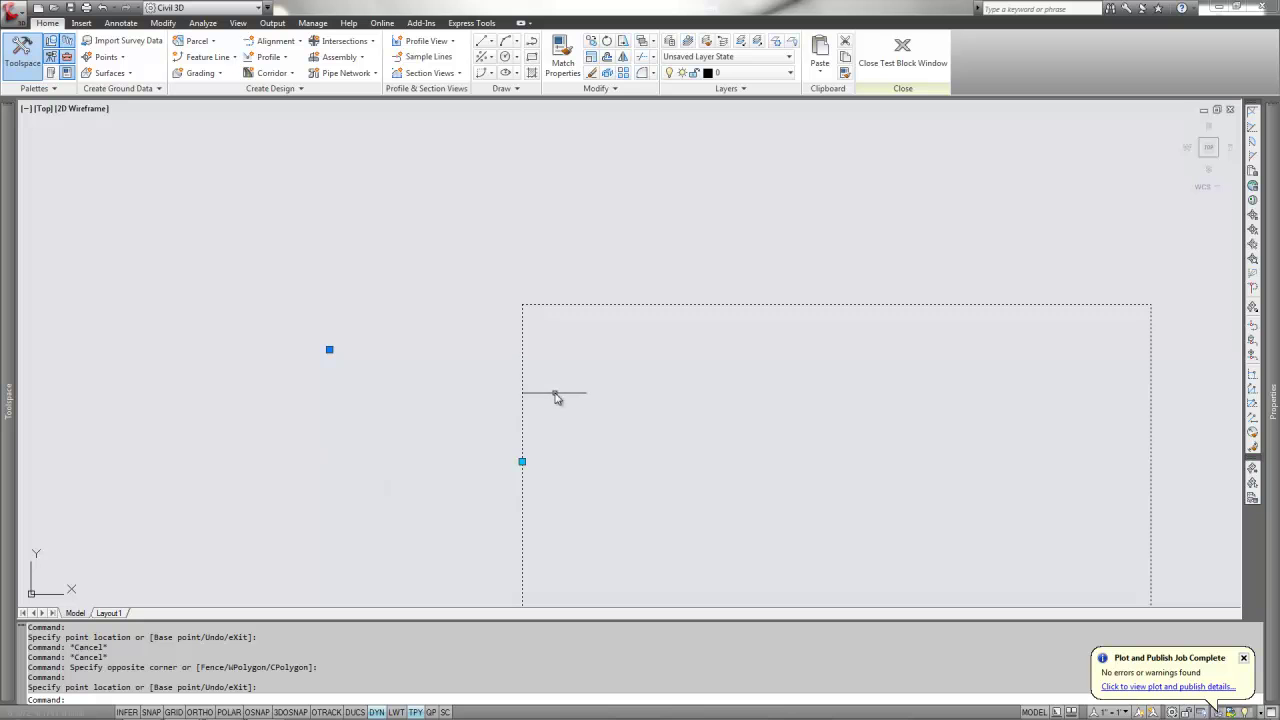
pyautogui.click(522, 461)
pyautogui.click(459, 285)
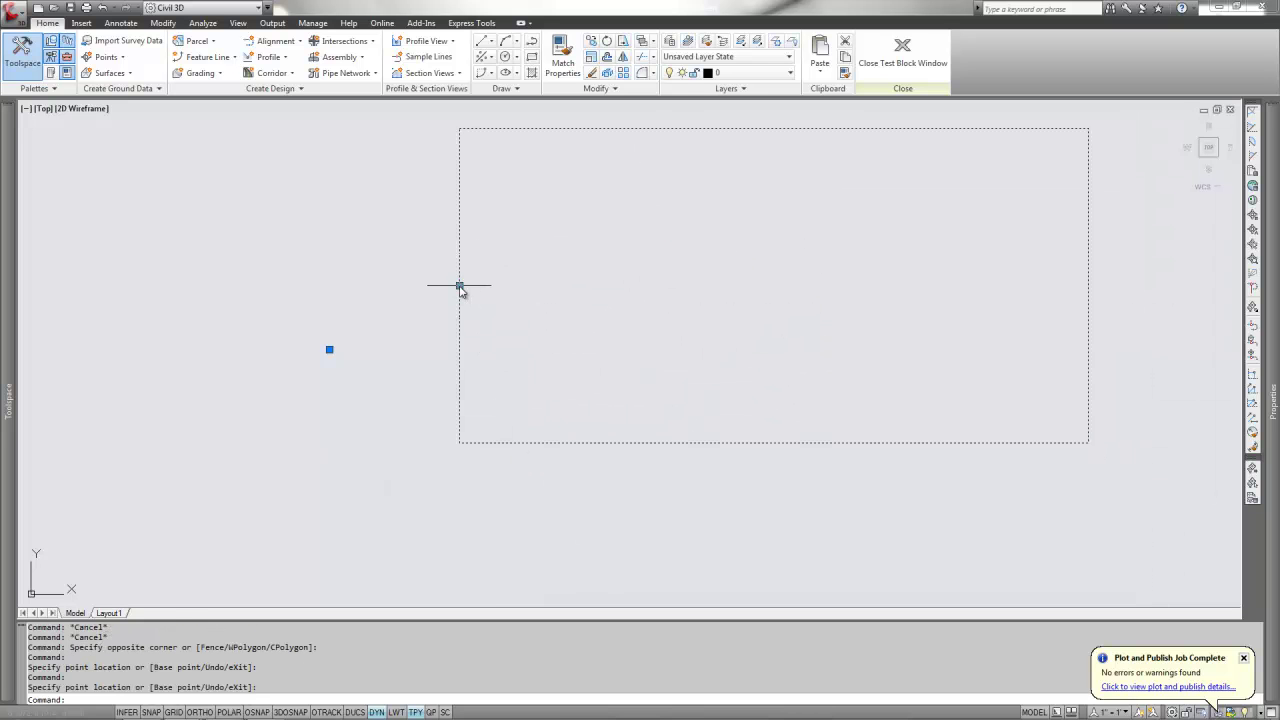
# Step: Close the test block window and the Block Editor, saving the changes to Culvert
pyautogui.click(888, 68)
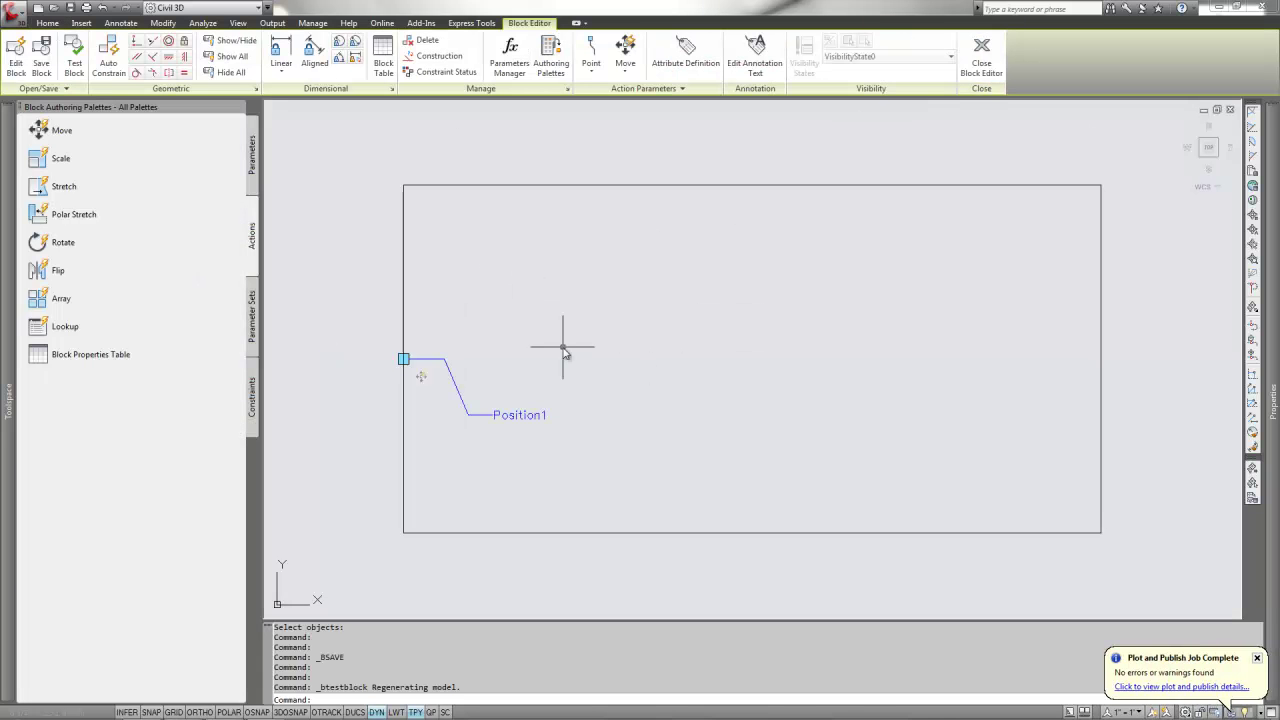
pyautogui.click(981, 55)
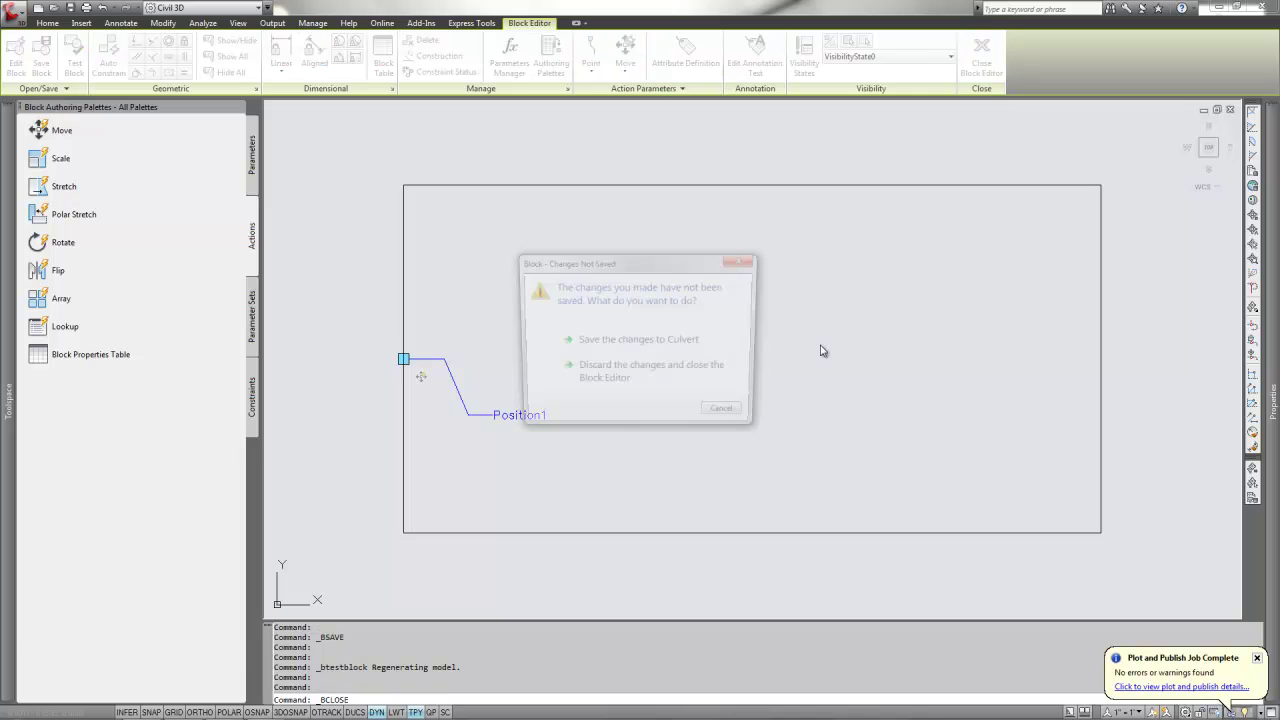
pyautogui.click(614, 343)
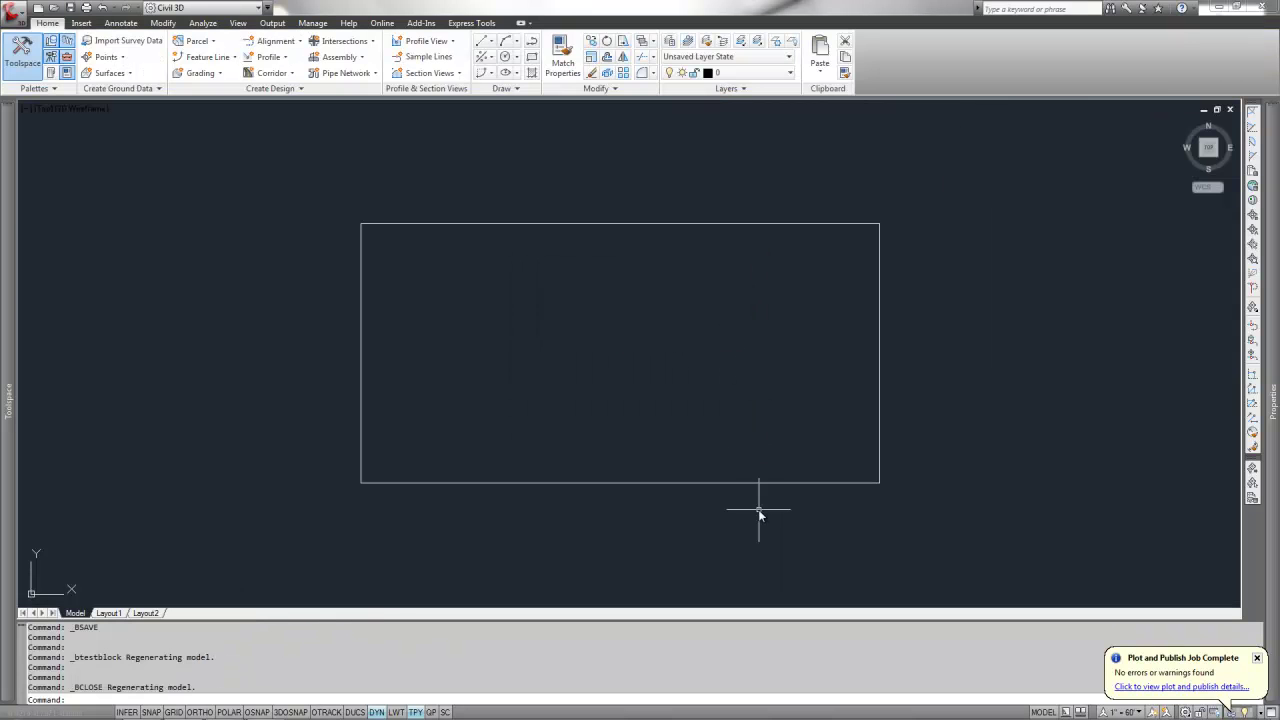
# Step: Try moving the Culvert block in the drawing up and to the right by its point grip, and undo the grip edit
pyautogui.click(759, 514)
pyautogui.click(360, 352)
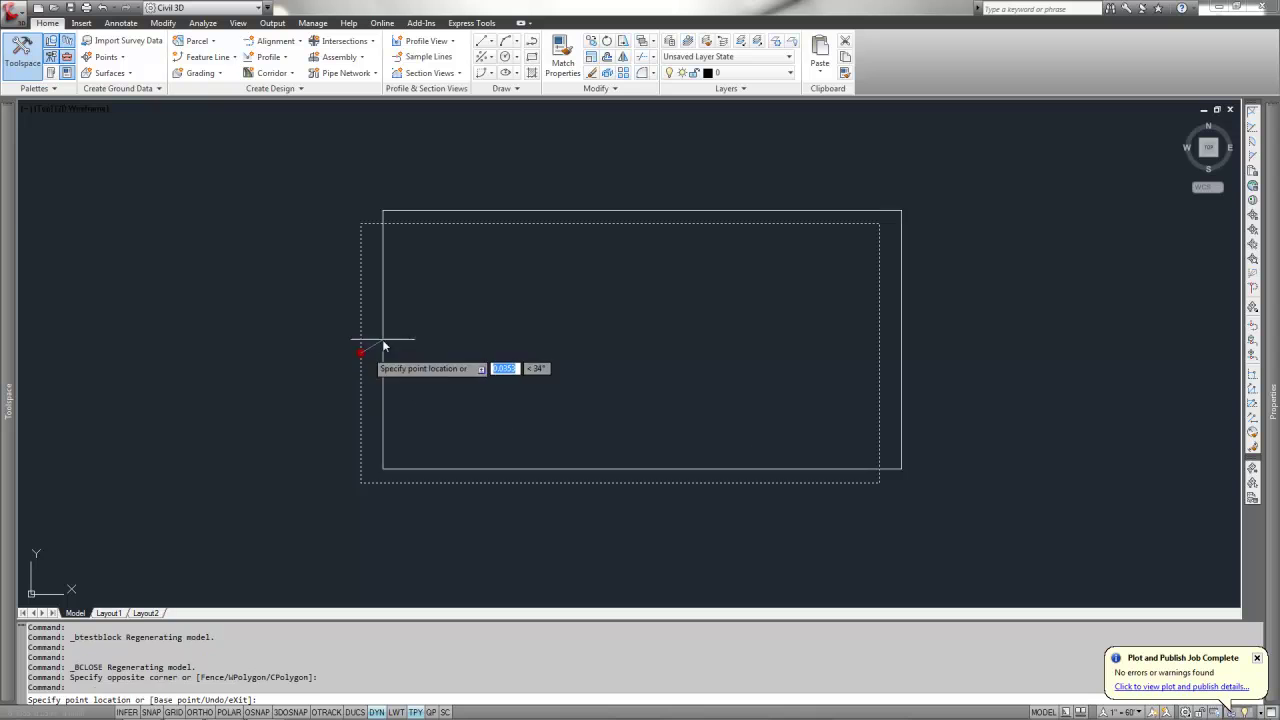
pyautogui.click(535, 278)
pyautogui.press('Escape')
pyautogui.press('Escape')
pyautogui.write('u')
pyautogui.press('Return')
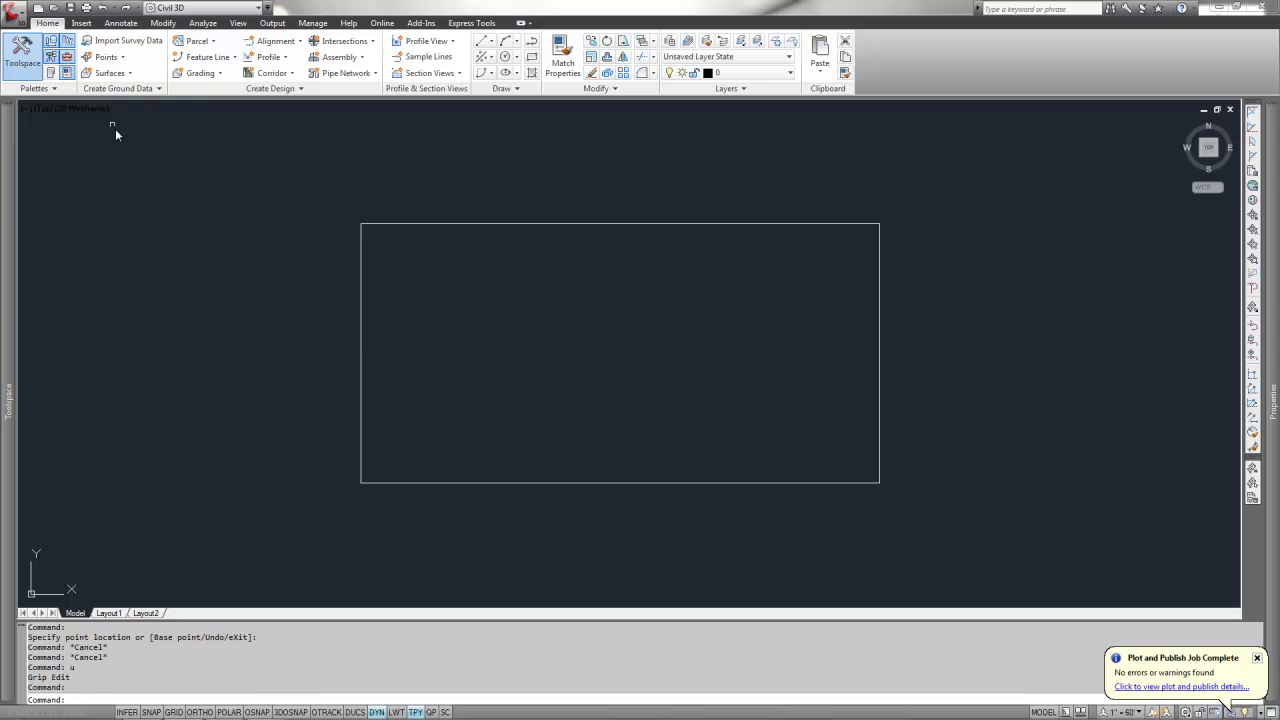
# Step: Create a new blank drawing and copy the Culvert block from the original drawing to the clipboard
pyautogui.click(38, 8)
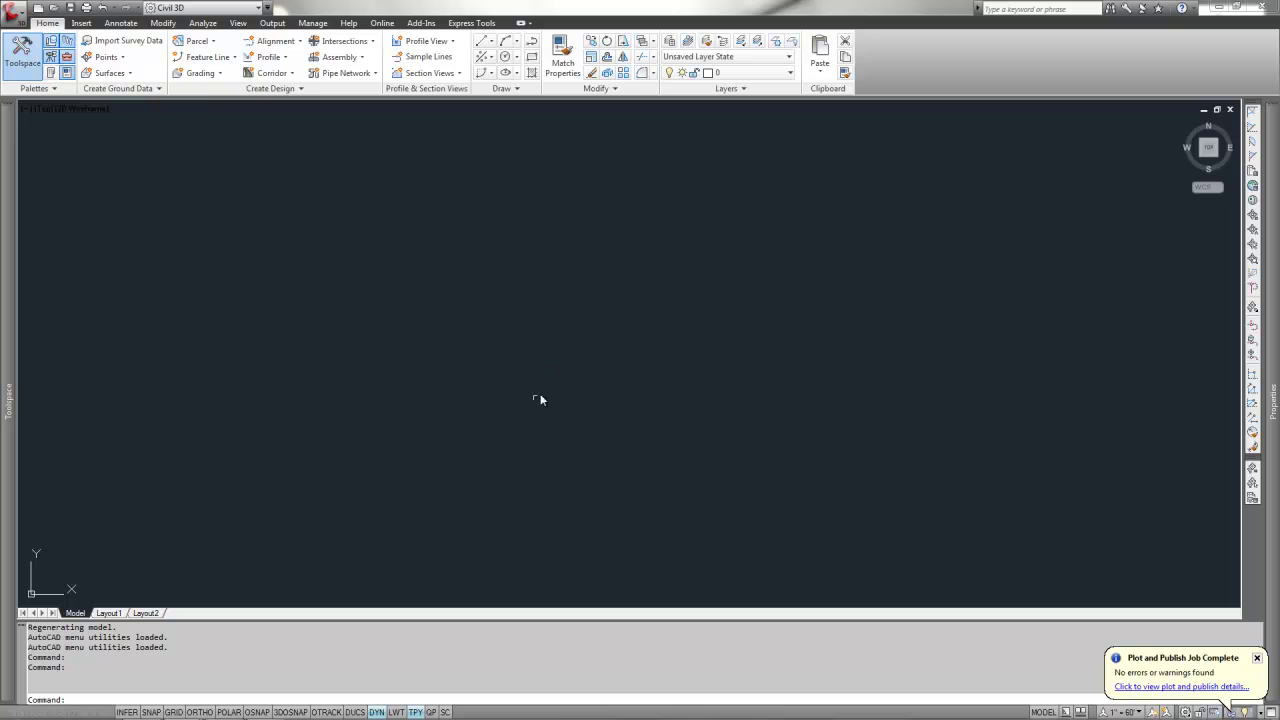
pyautogui.moveTo(318, 712)
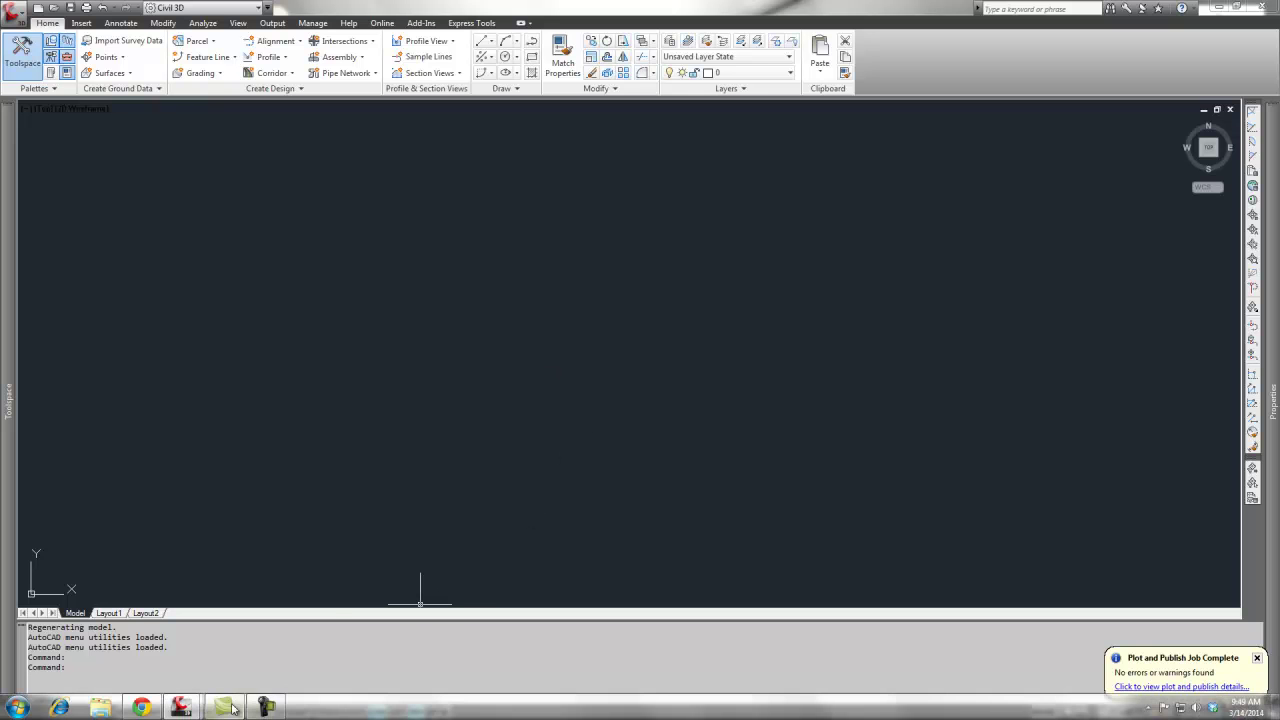
pyautogui.moveTo(190, 710)
pyautogui.click(214, 658)
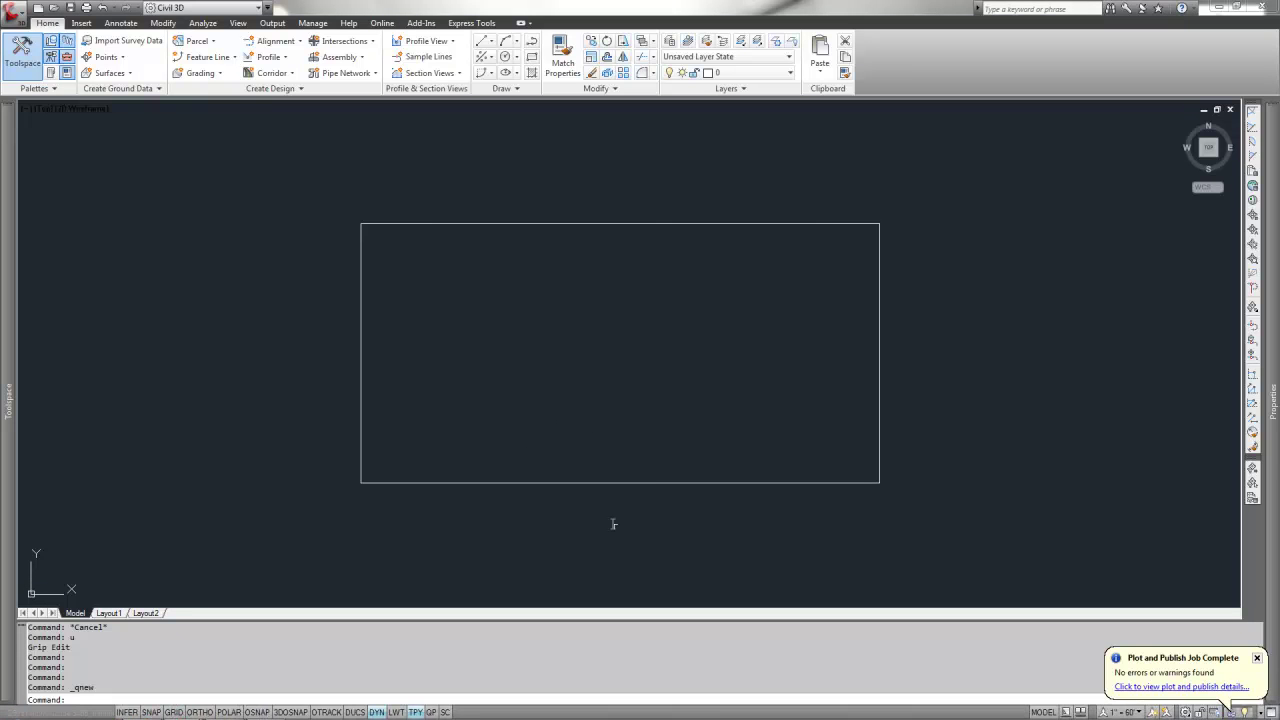
pyautogui.click(946, 521)
pyautogui.click(284, 162)
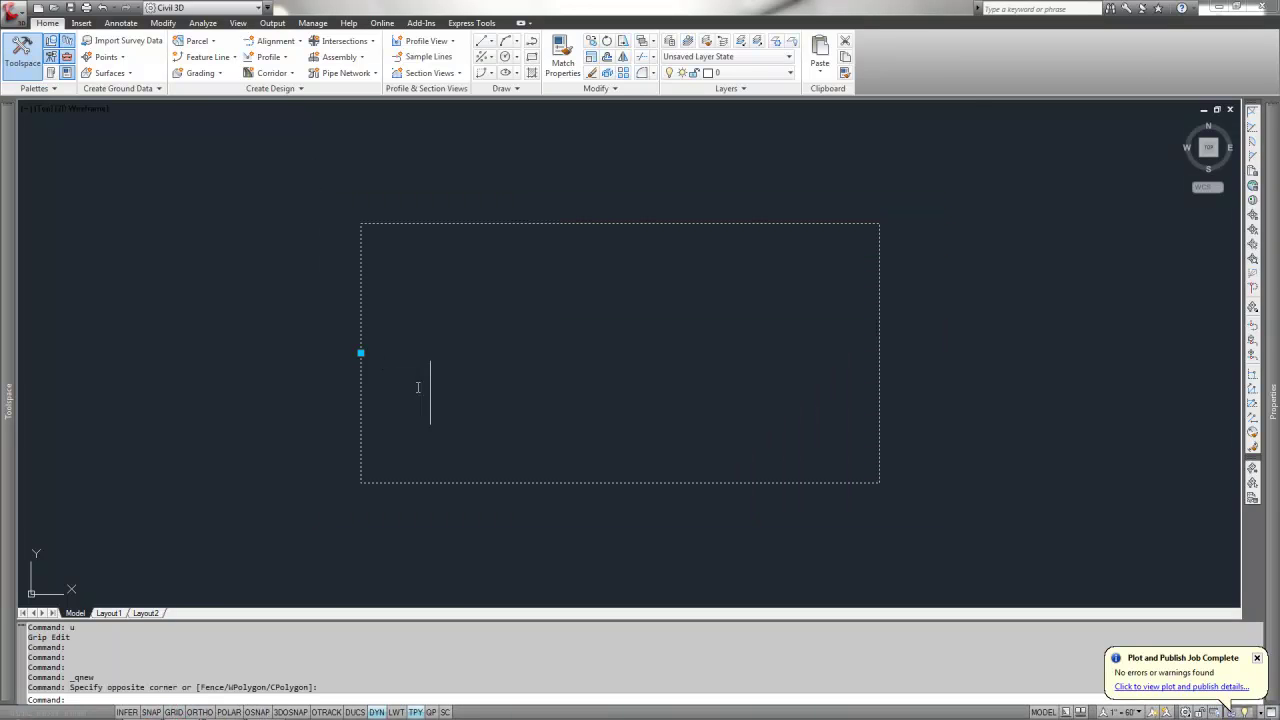
pyautogui.hotkey('ctrl', 'c')
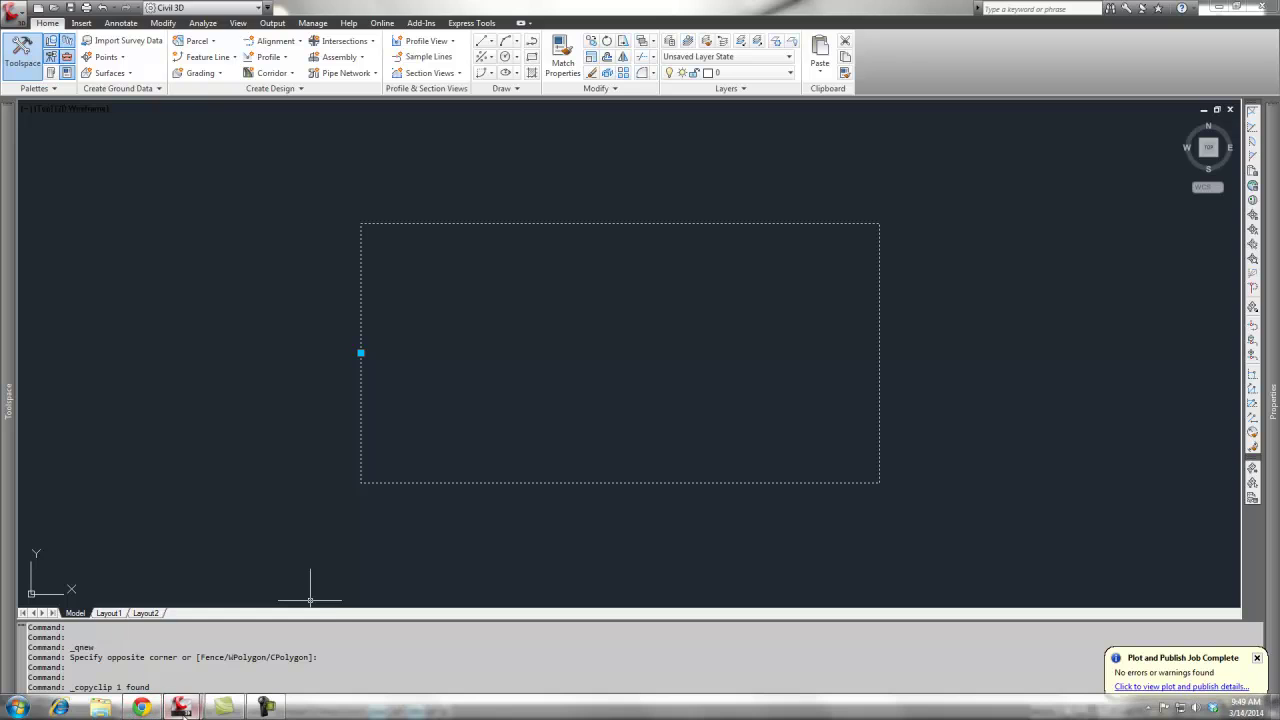
# Step: Paste the copied Culvert block into the new blank drawing
pyautogui.moveTo(181, 707)
pyautogui.click(252, 650)
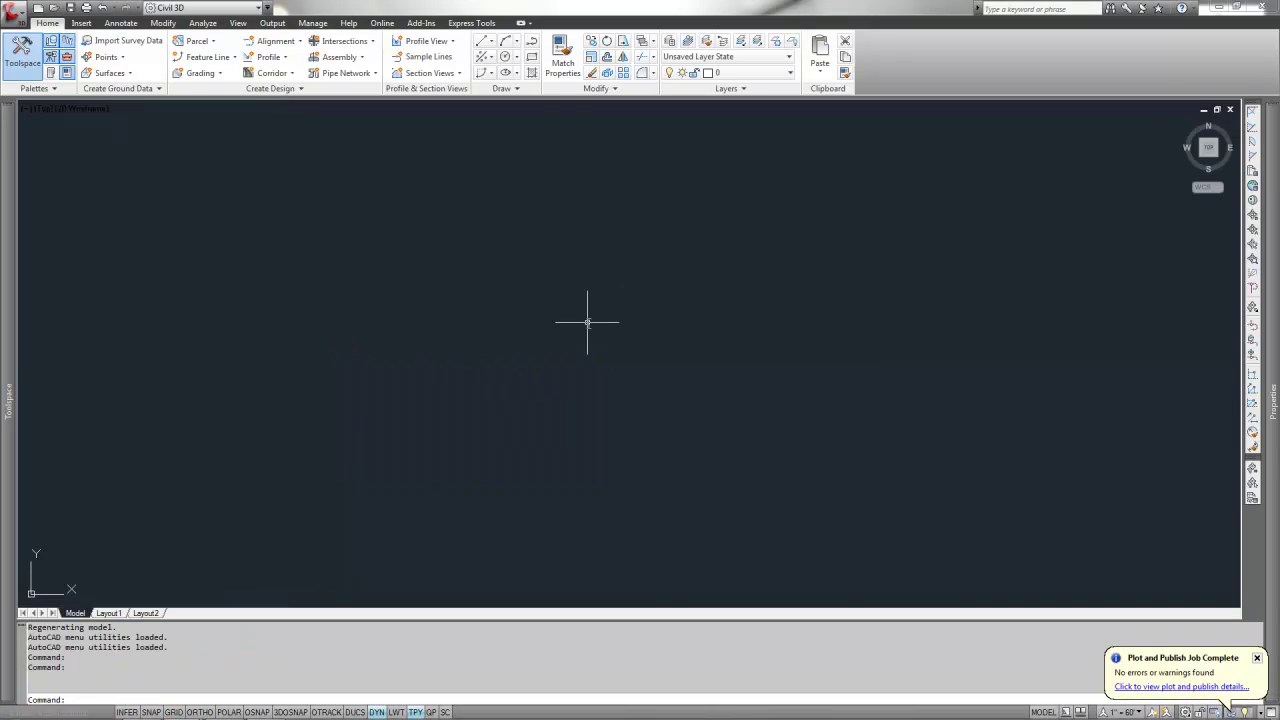
pyautogui.hotkey('ctrl', 'v')
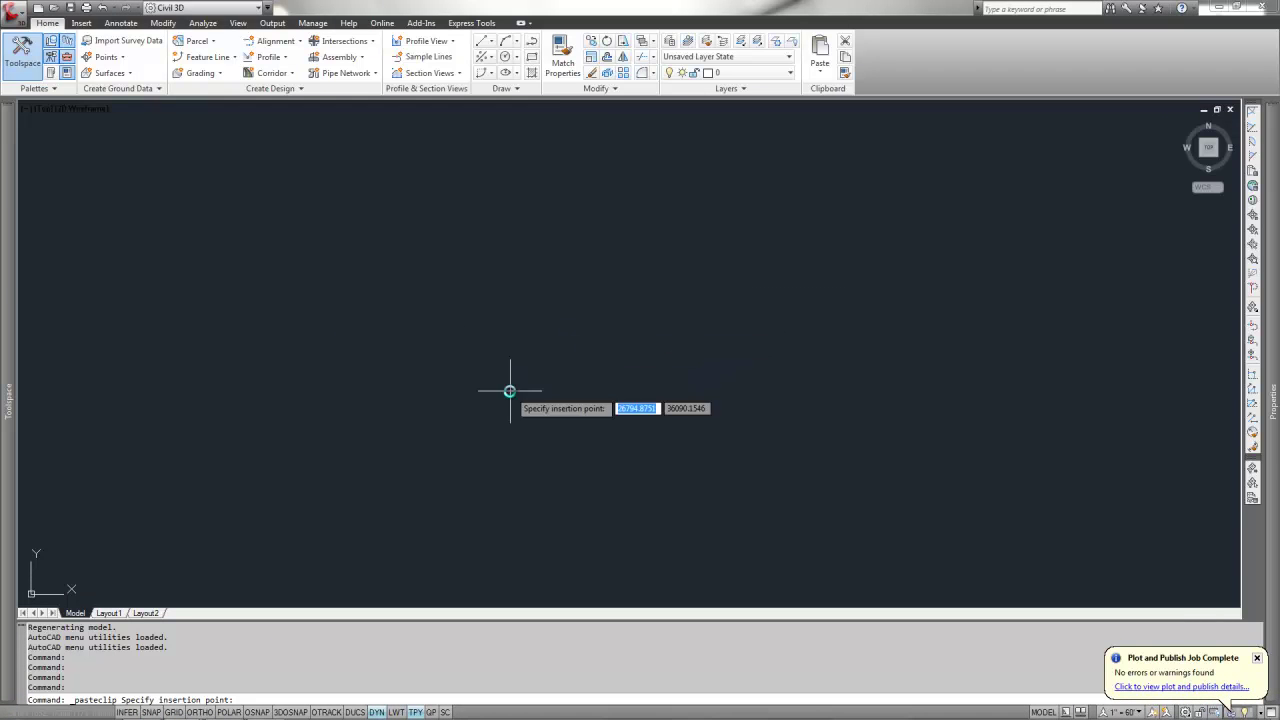
pyautogui.click(568, 472)
pyautogui.write('z')
pyautogui.press('Return')
pyautogui.write('e')
pyautogui.press('Return')
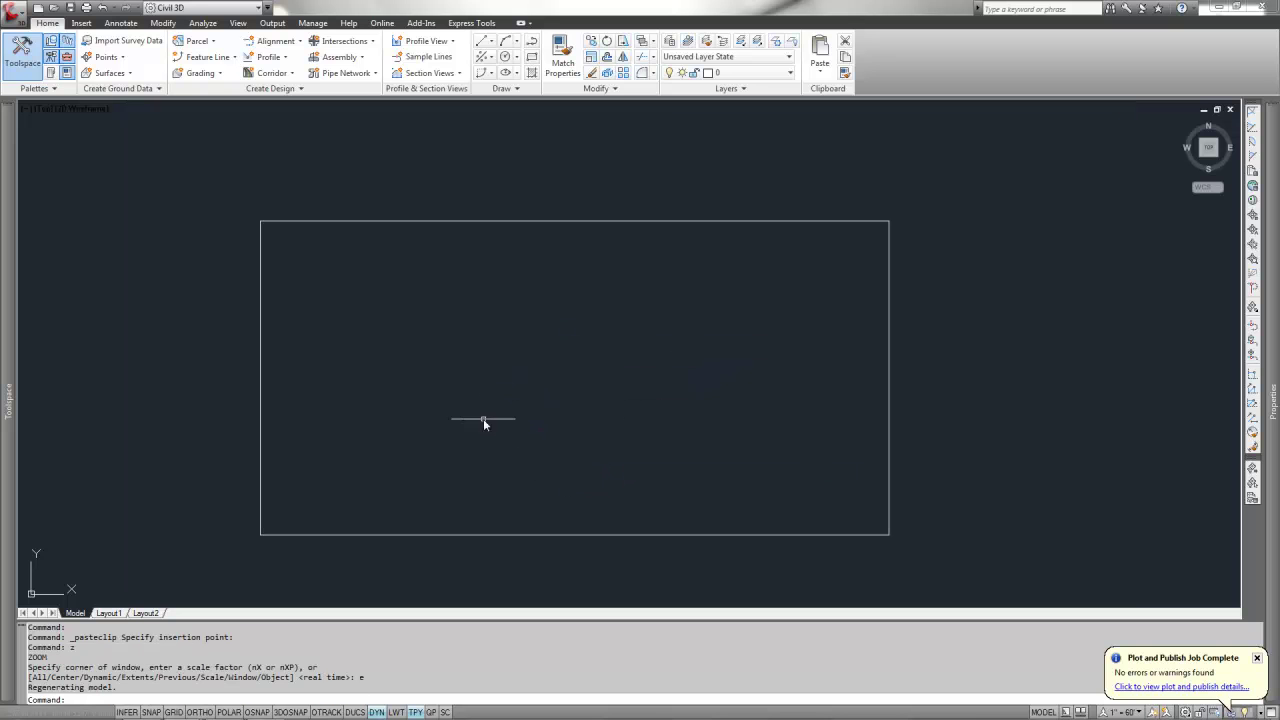
# Step: Test the pasted Culvert block by moving it up and to the right with its point parameter grip
pyautogui.click(592, 519)
pyautogui.click(415, 446)
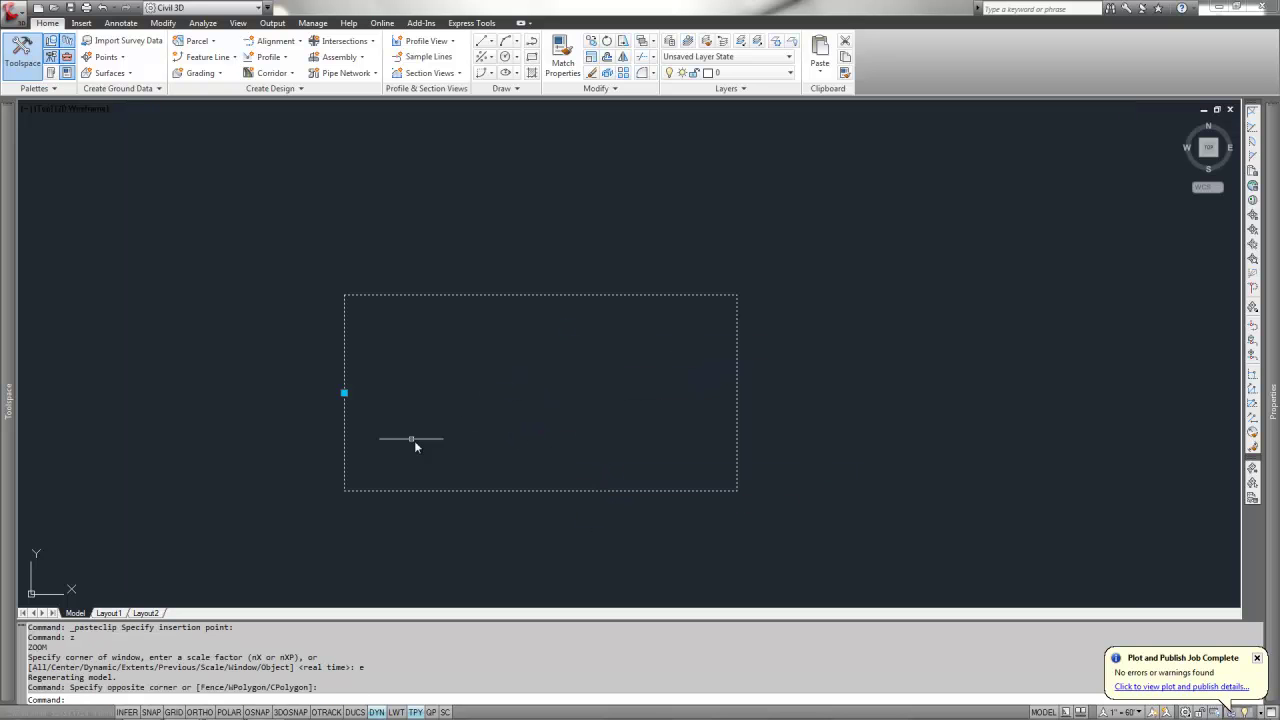
pyautogui.click(344, 393)
pyautogui.click(522, 296)
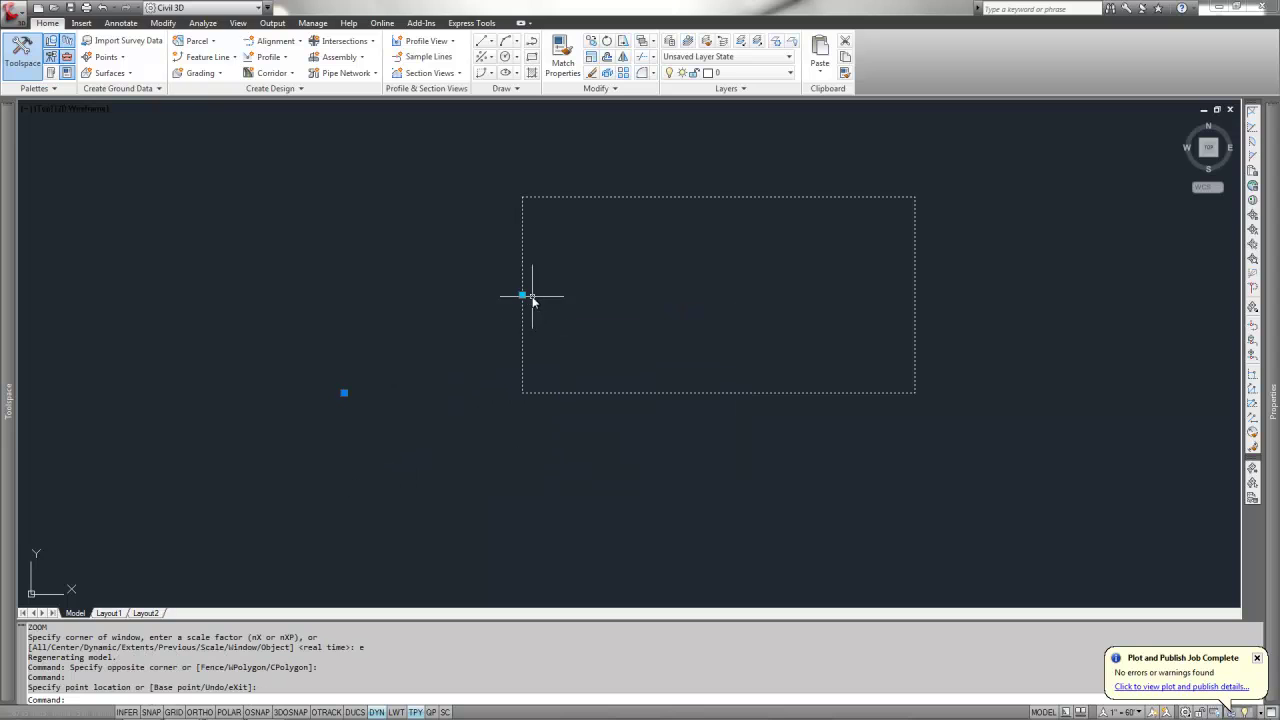